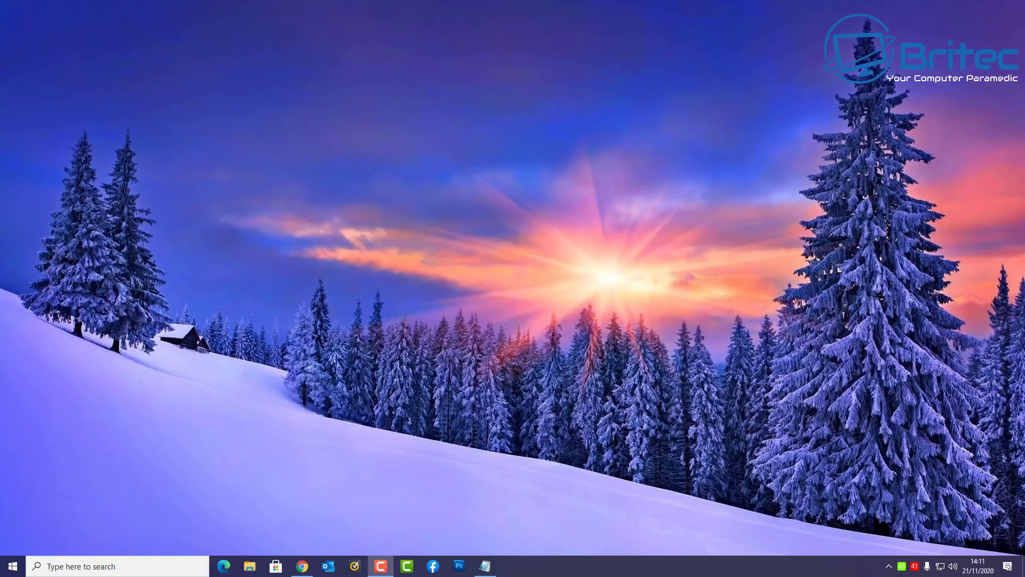
Step: Launch File Explorer from its taskbar icon
click(249, 566)
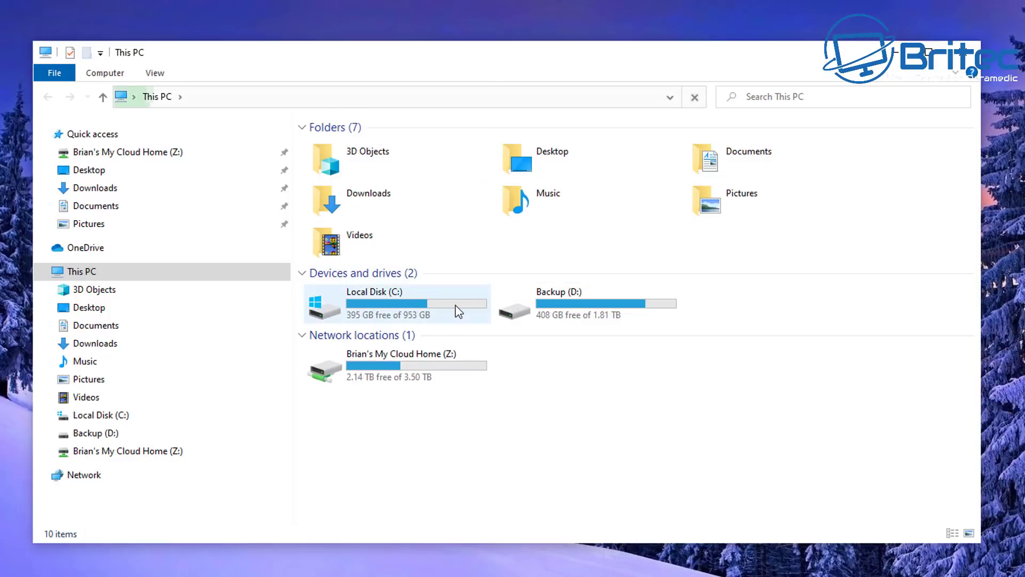
Step: Open Local Disk (C:) from This PC
mouse_move(456, 311)
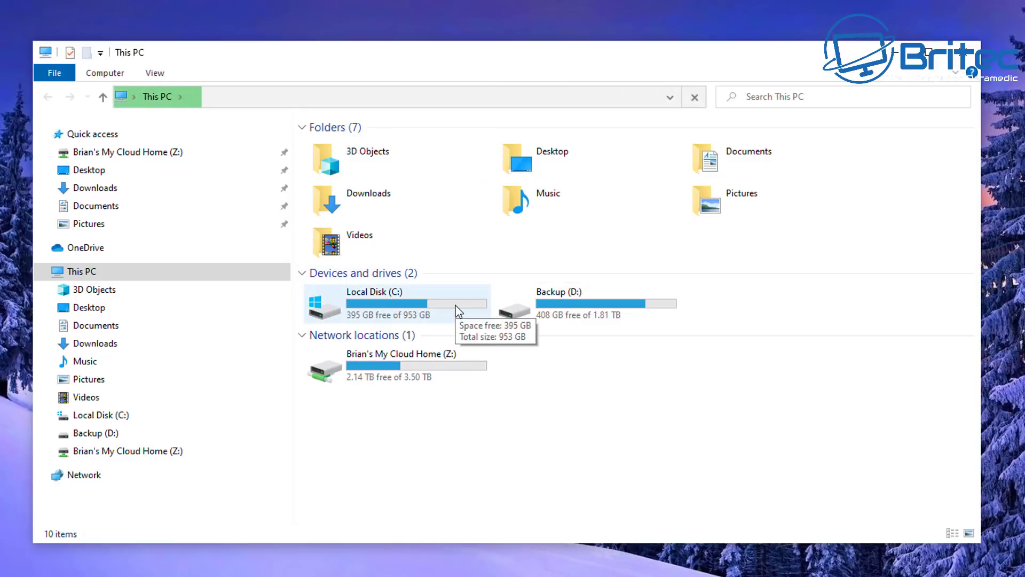
click(457, 311)
double_click(458, 311)
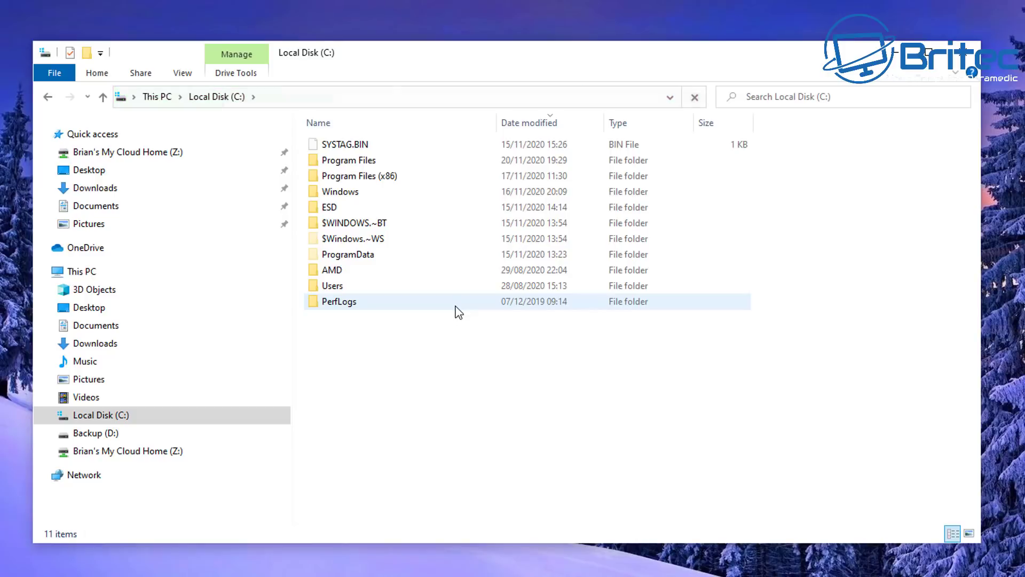
Step: Search Local Disk (C:) for all *.log files
click(121, 99)
click(174, 93)
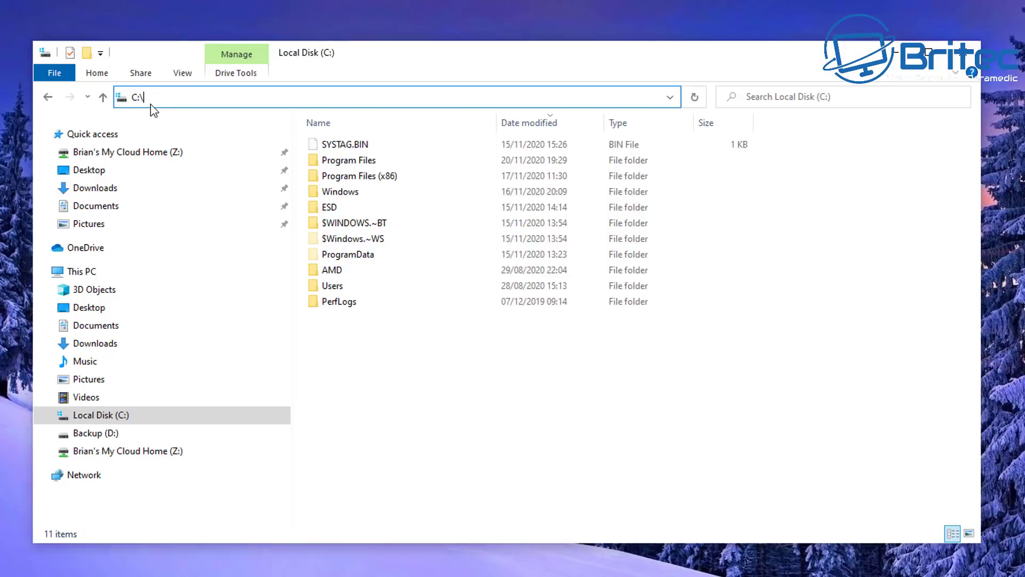
click(758, 99)
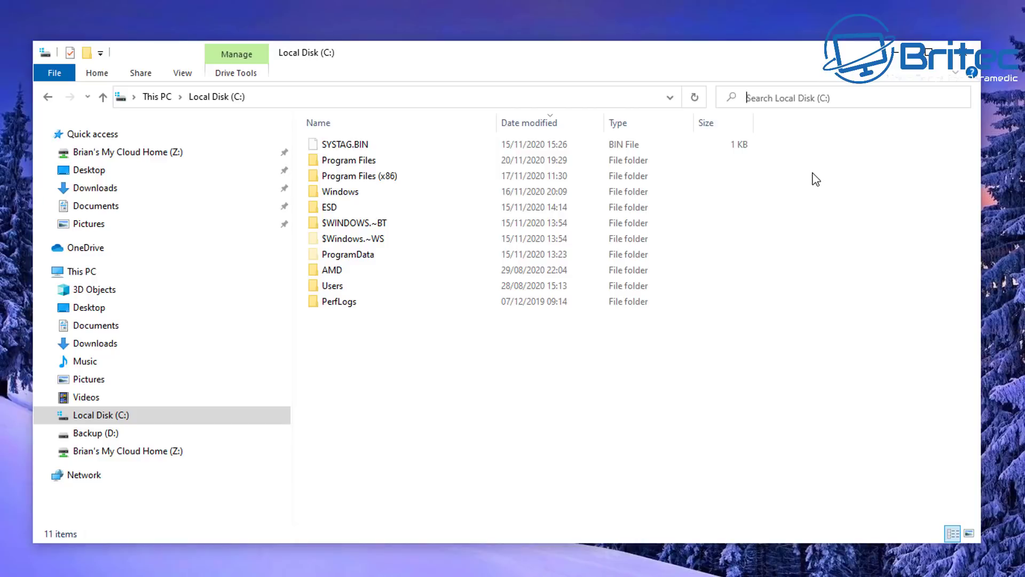
text(*)
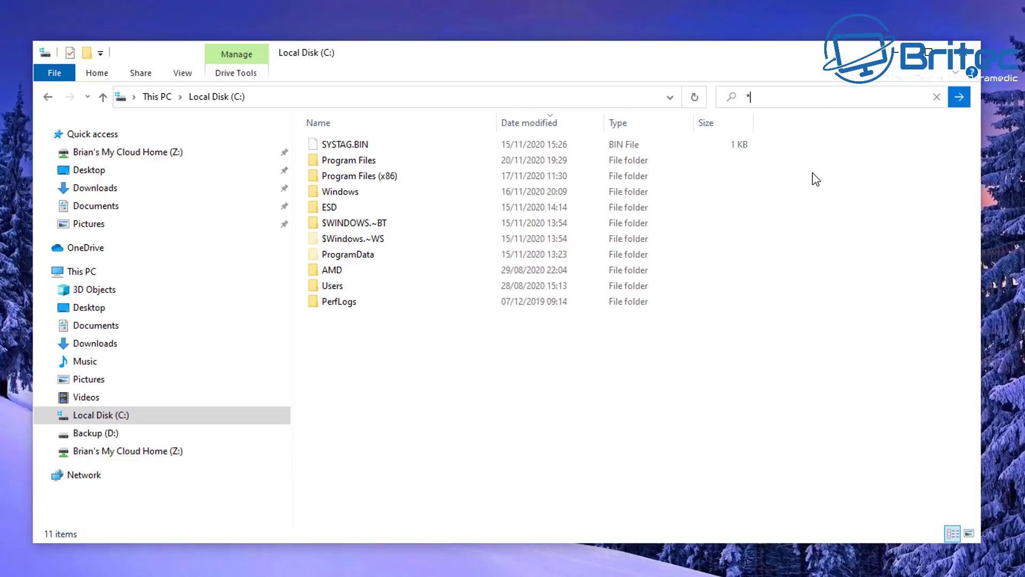
text(.log)
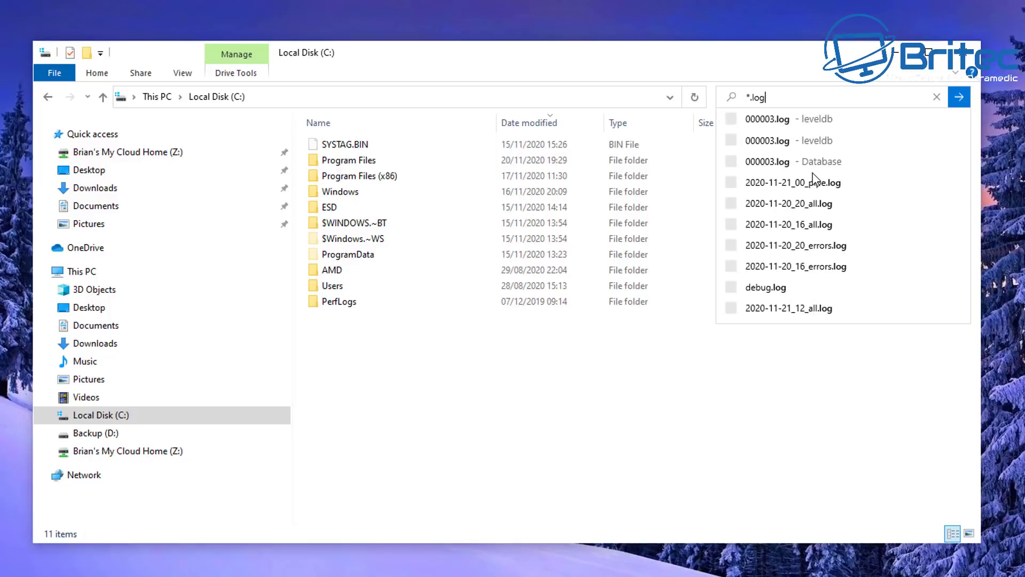
key(Return)
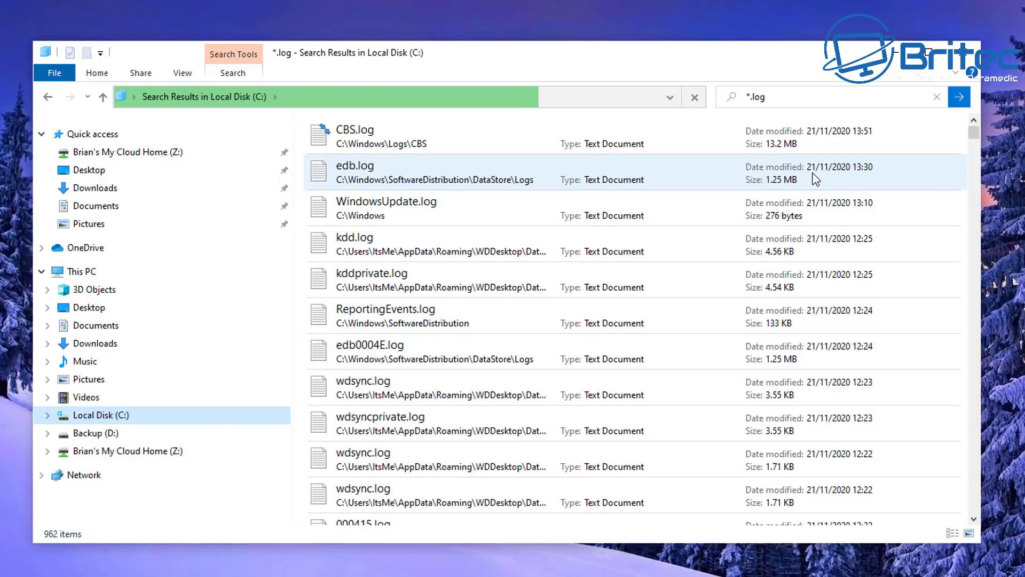
Step: Read kdd.log from the search results in Notepad, then close it
double_click(395, 251)
scroll(620, 257, down, 8)
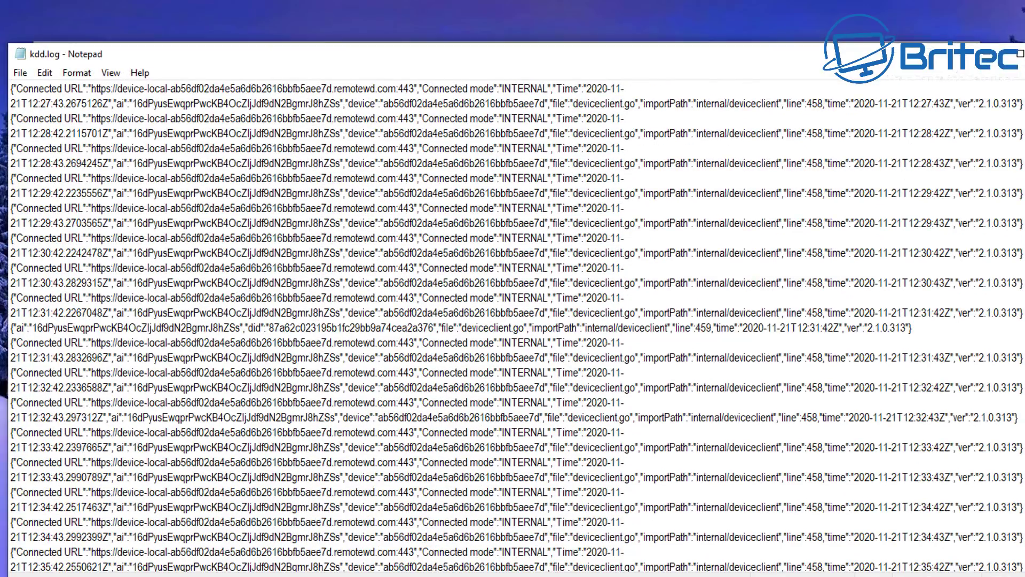
key(alt+F4)
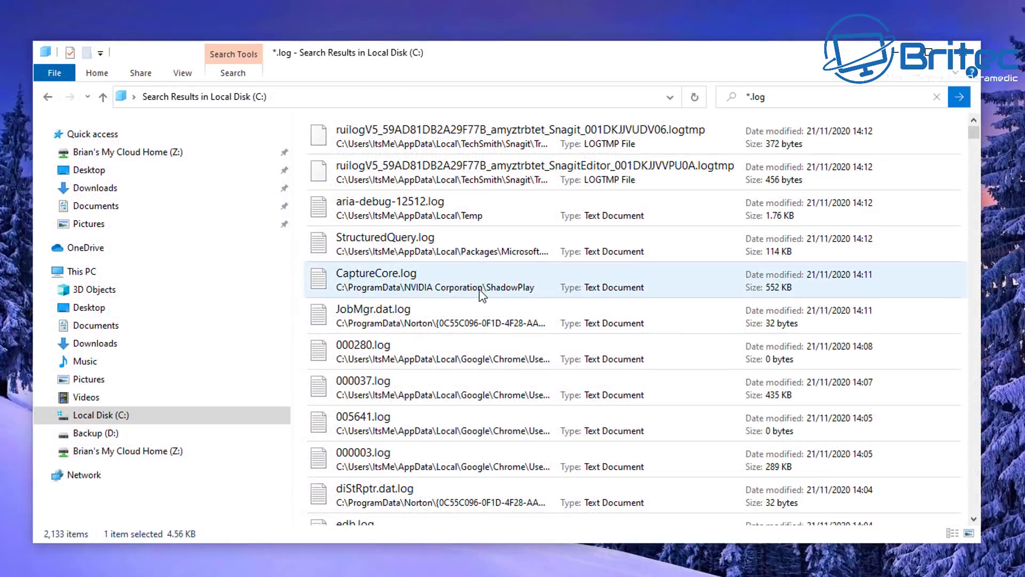
Step: Narrow the *.log search to files with Date modified set to Yesterday
click(233, 74)
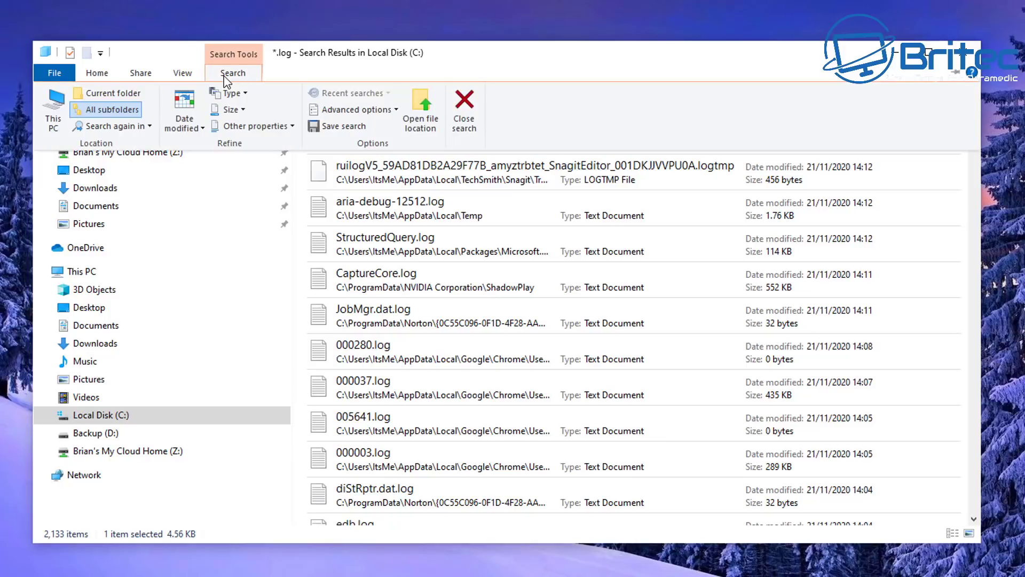
click(185, 130)
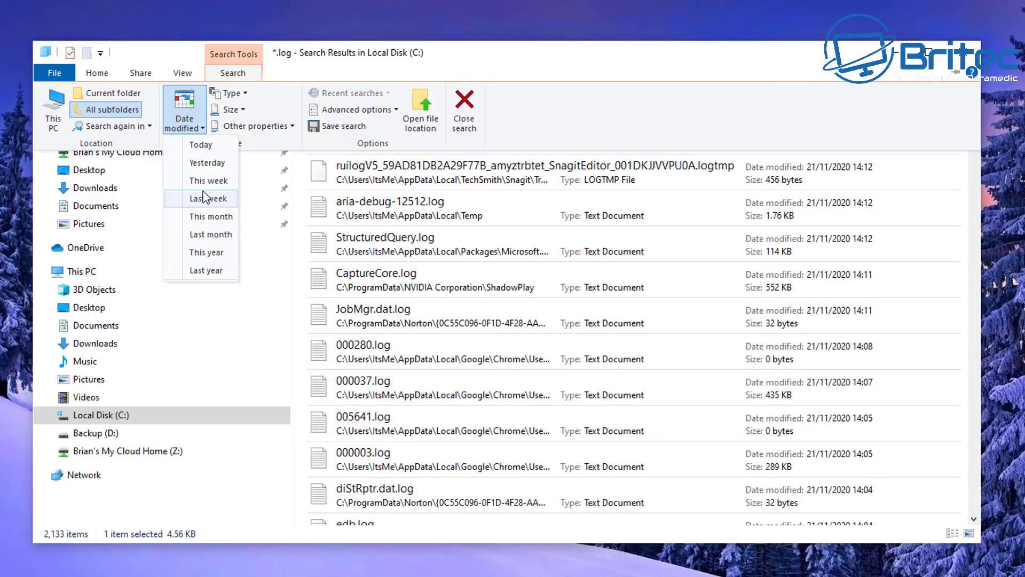
click(206, 163)
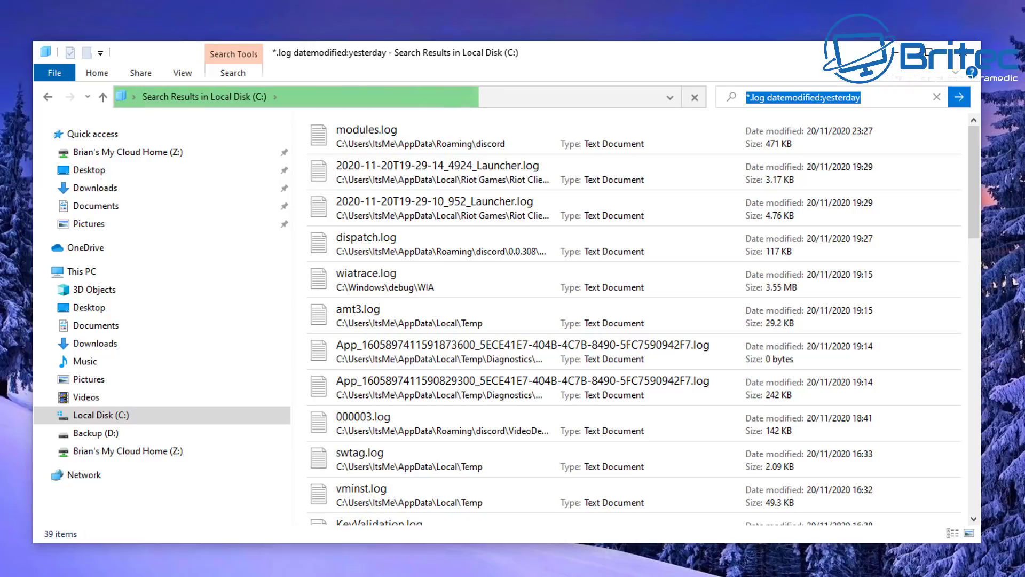
Step: Open dism.log from the filtered results and scroll through its contents
scroll(666, 374, down, 10)
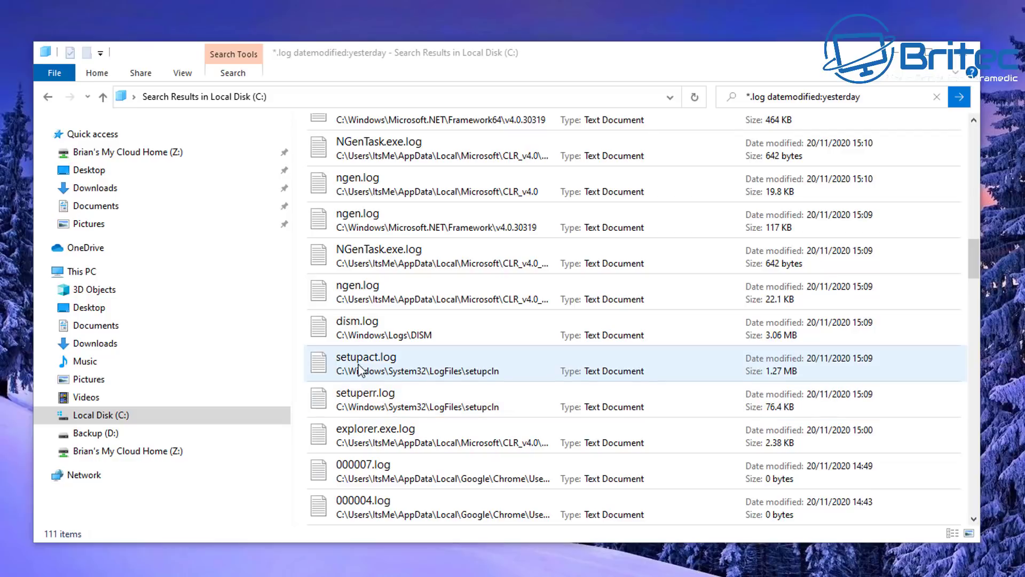
scroll(758, 334, up, 5)
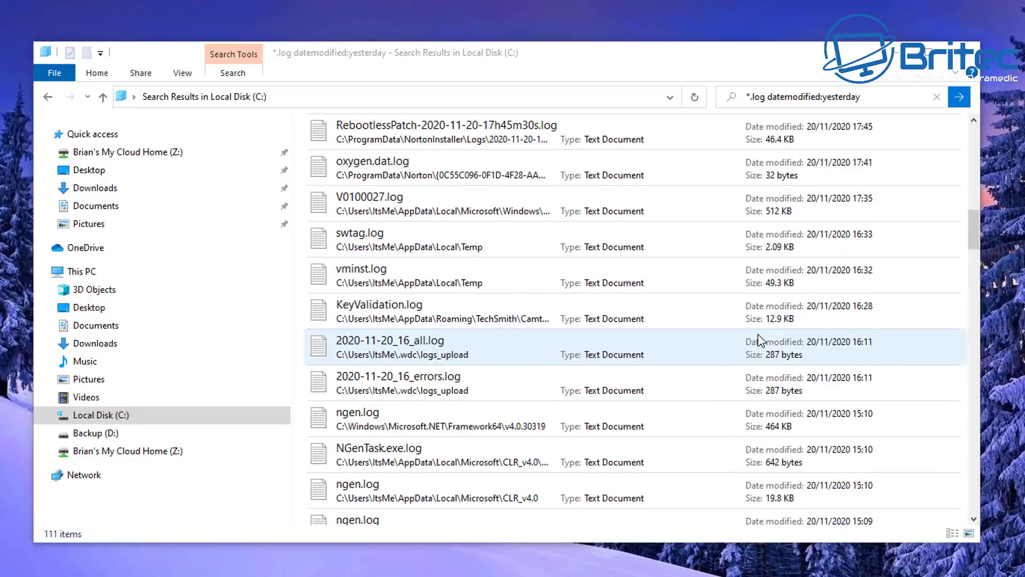
scroll(757, 334, down, 5)
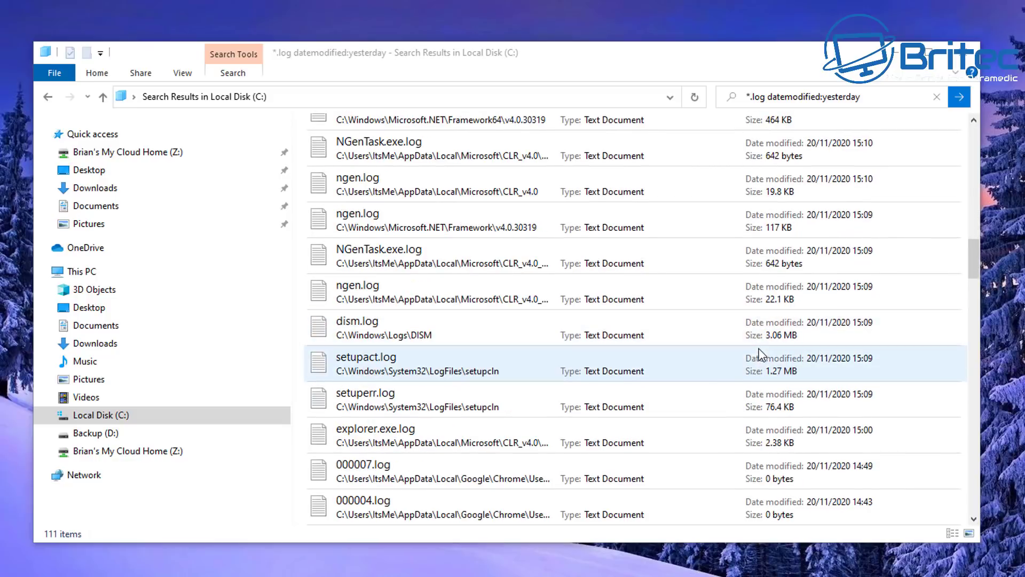
click(388, 329)
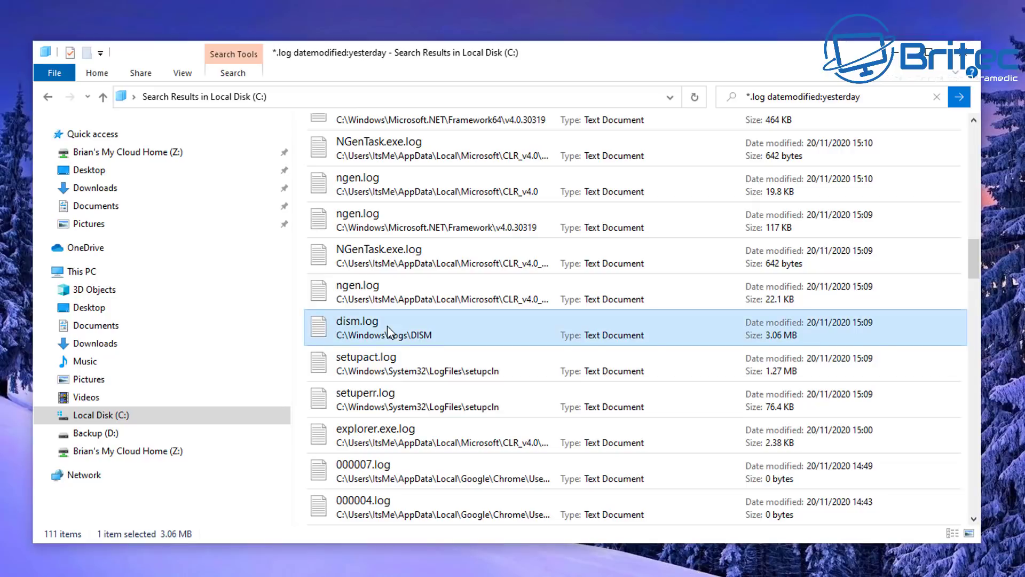
double_click(388, 329)
drag(470, 60, 475, 55)
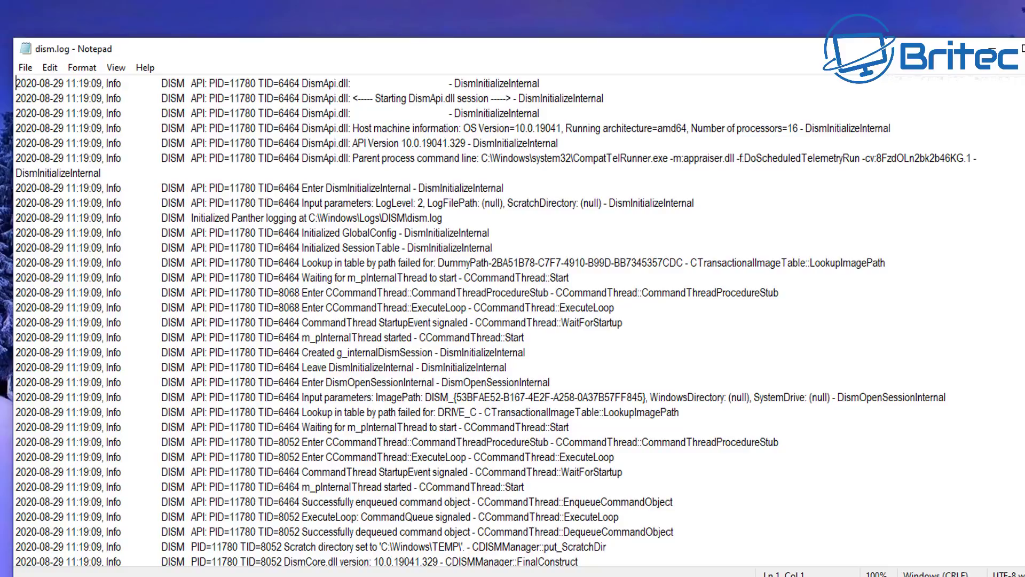
scroll(1020, 278, down, 6)
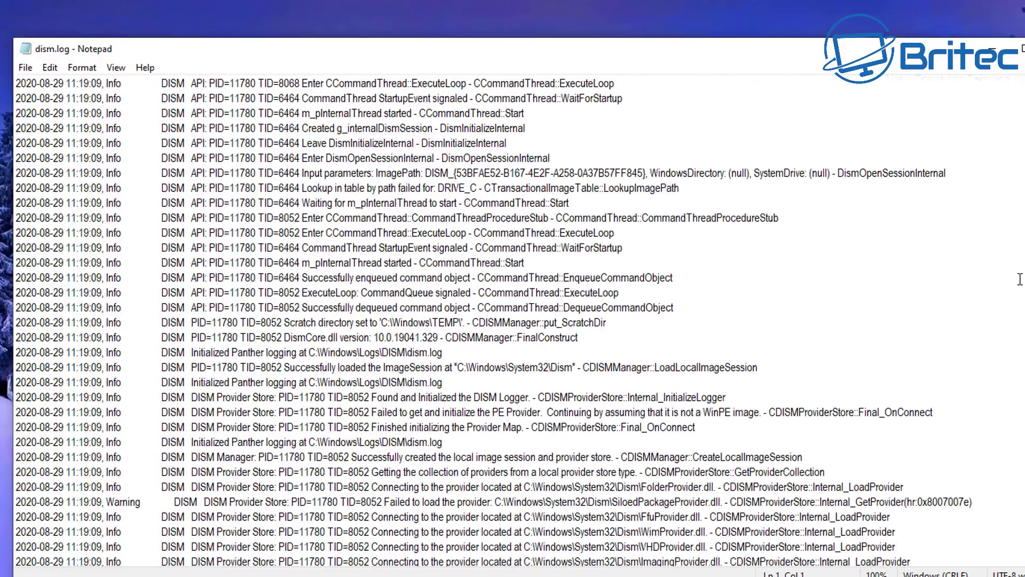
scroll(1020, 278, down, 4)
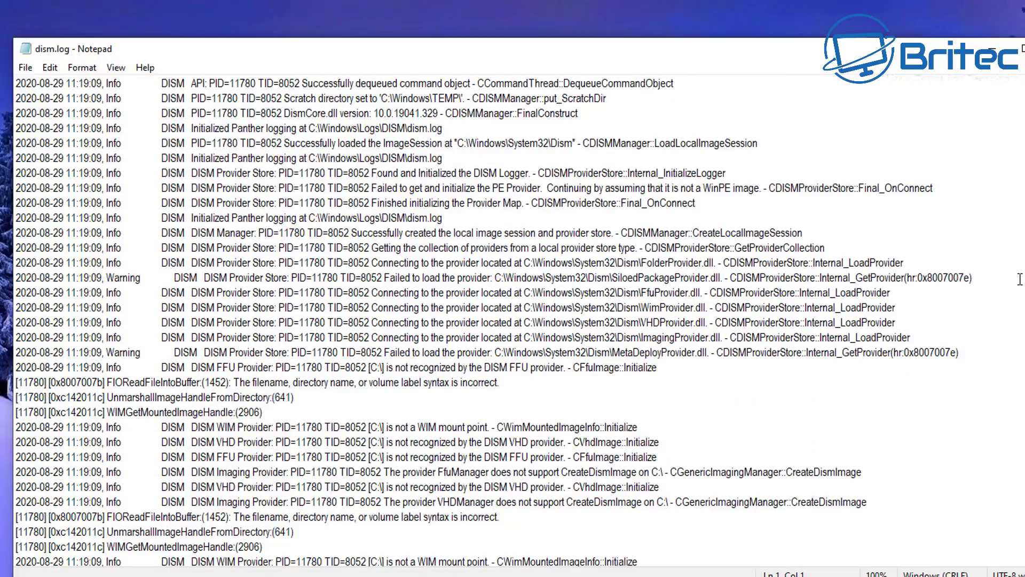
scroll(1019, 279, down, 1)
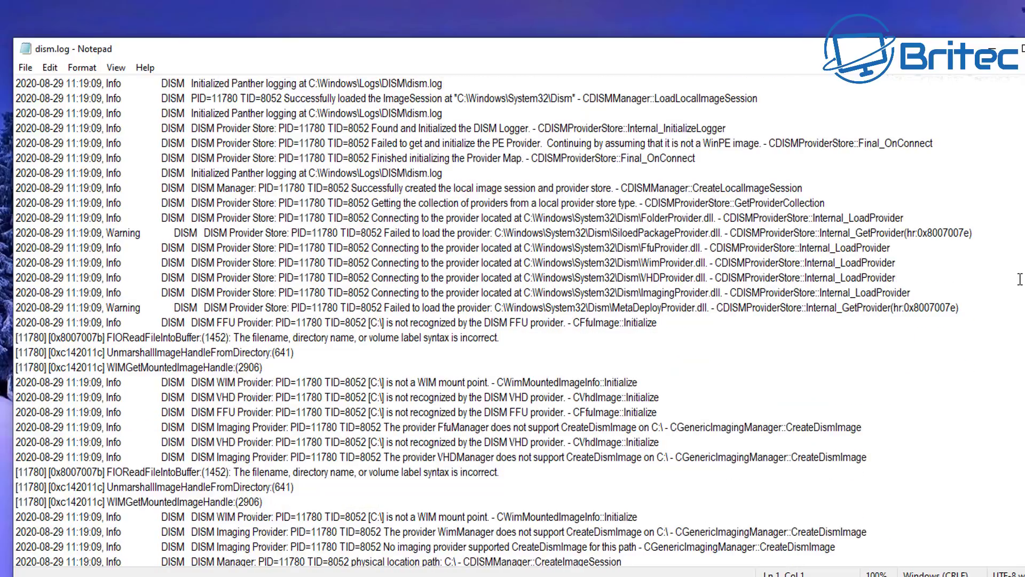
scroll(1020, 279, down, 4)
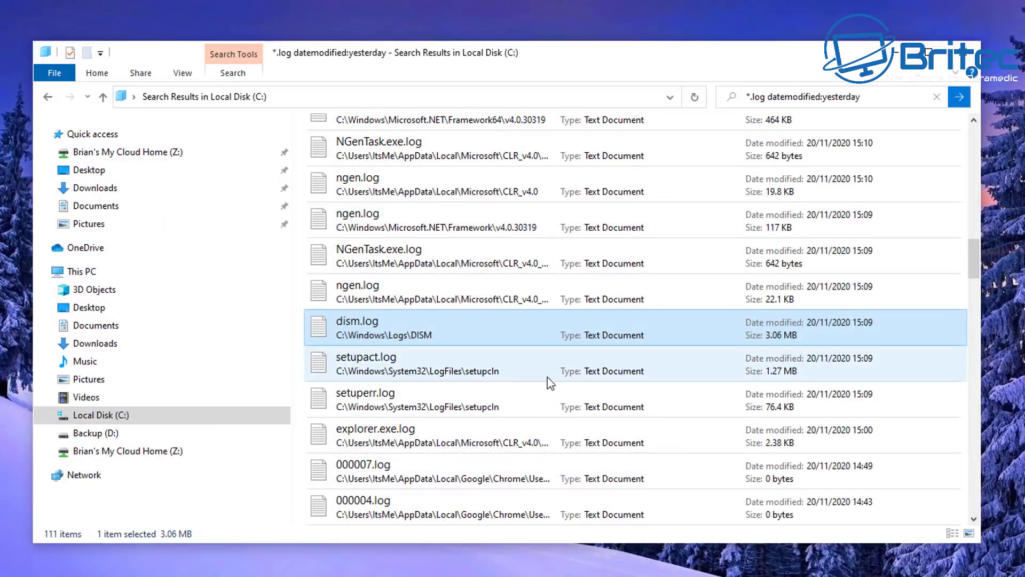
scroll(548, 382, down, 5)
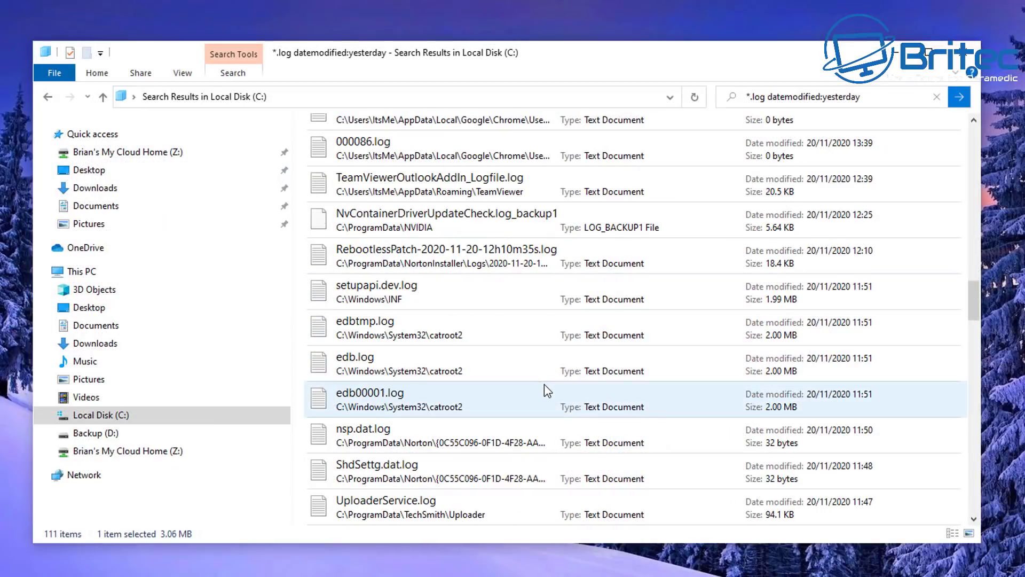
scroll(544, 385, down, 2)
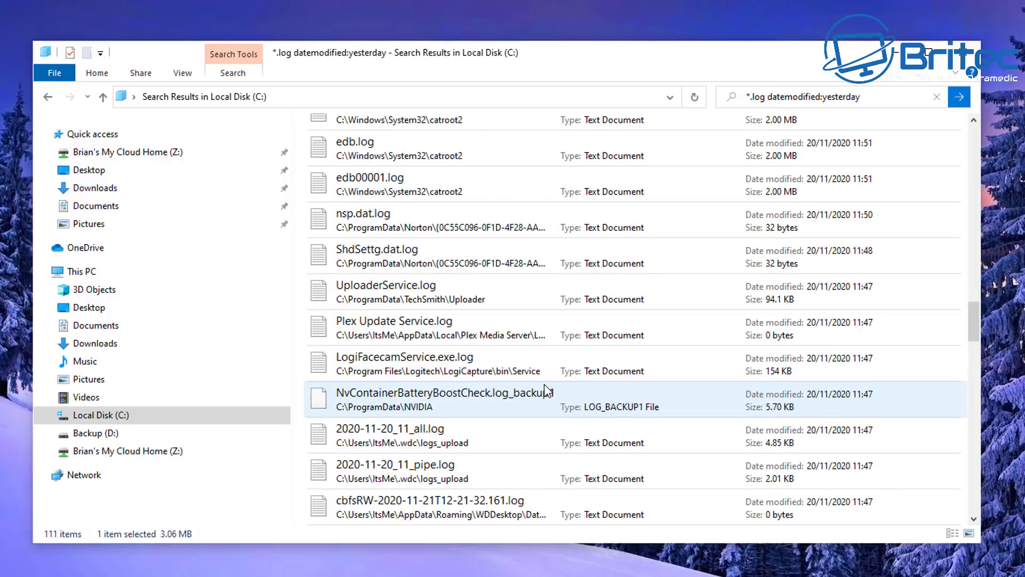
scroll(544, 383, down, 2)
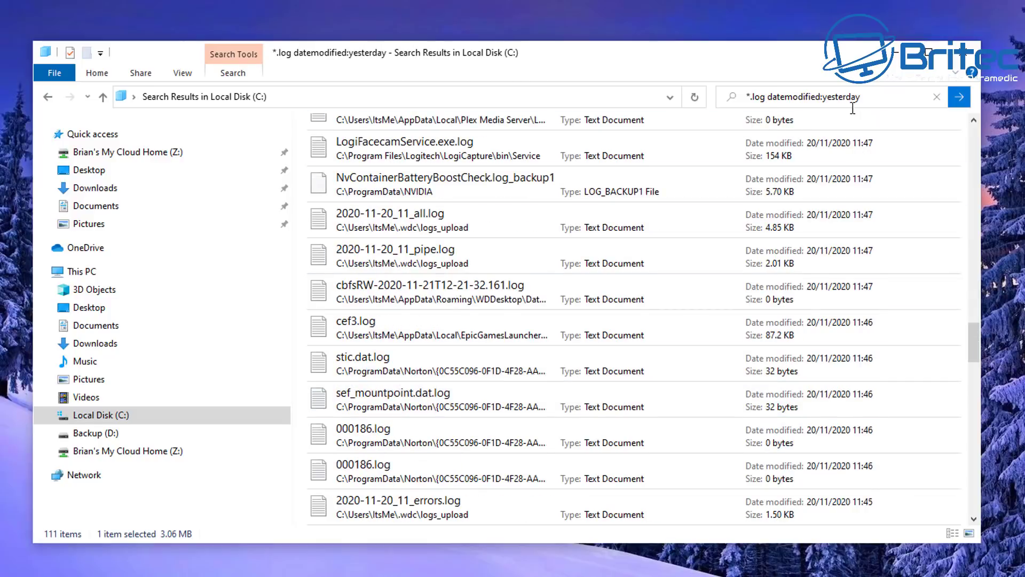
scroll(689, 373, down, 2)
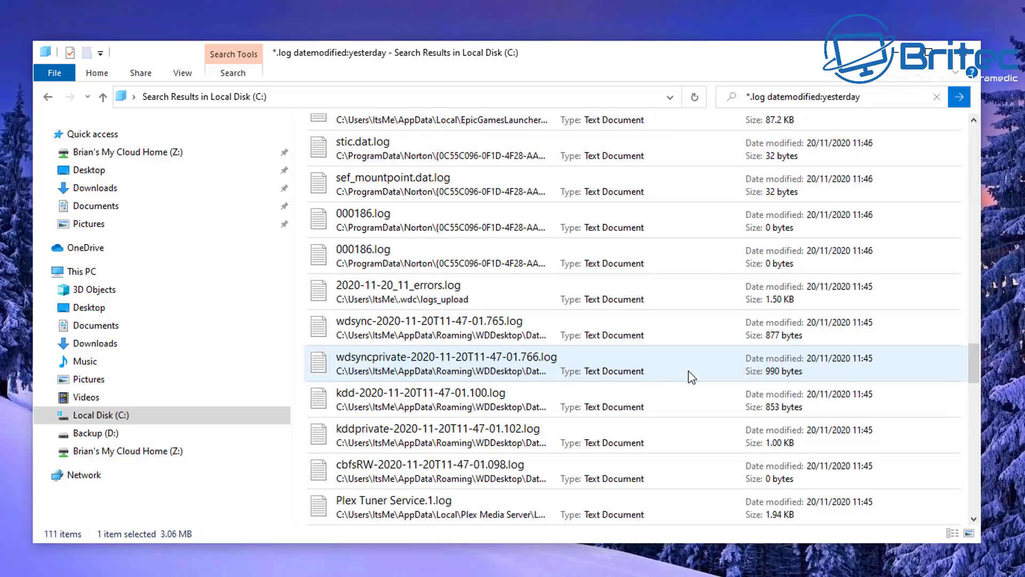
Step: View Plex Tuner Service.1.log, then close it
click(438, 508)
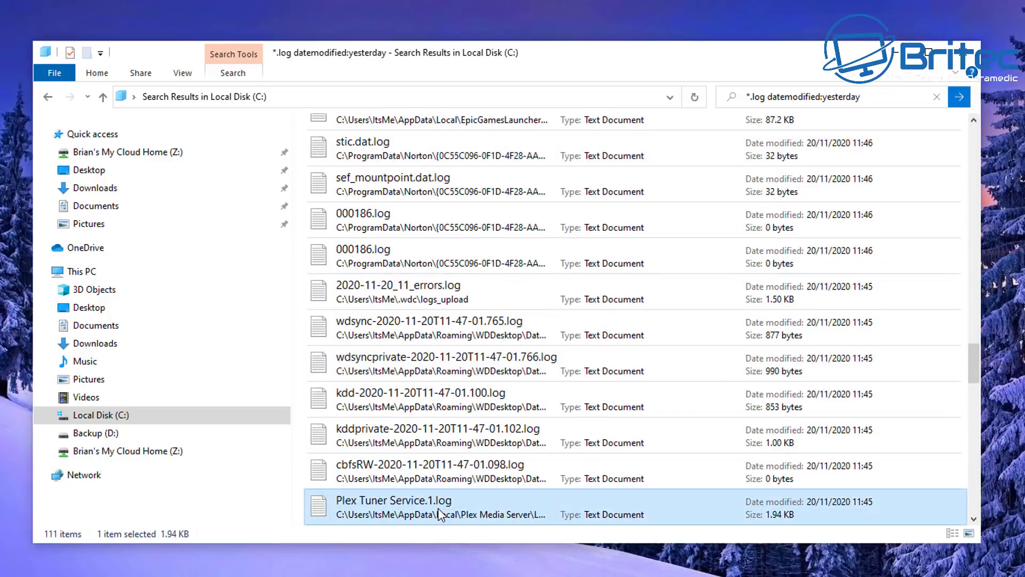
double_click(437, 508)
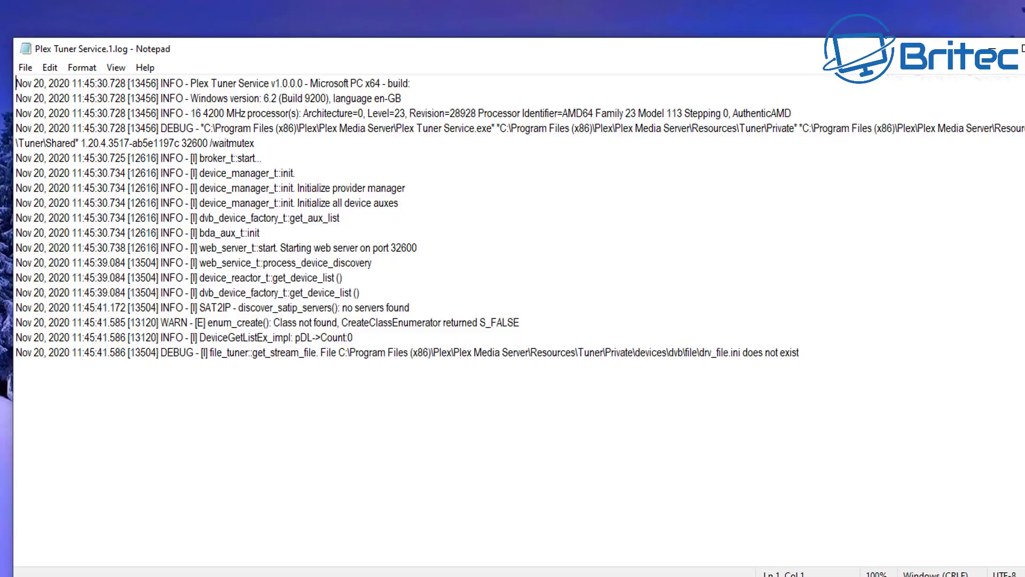
key(alt+F4)
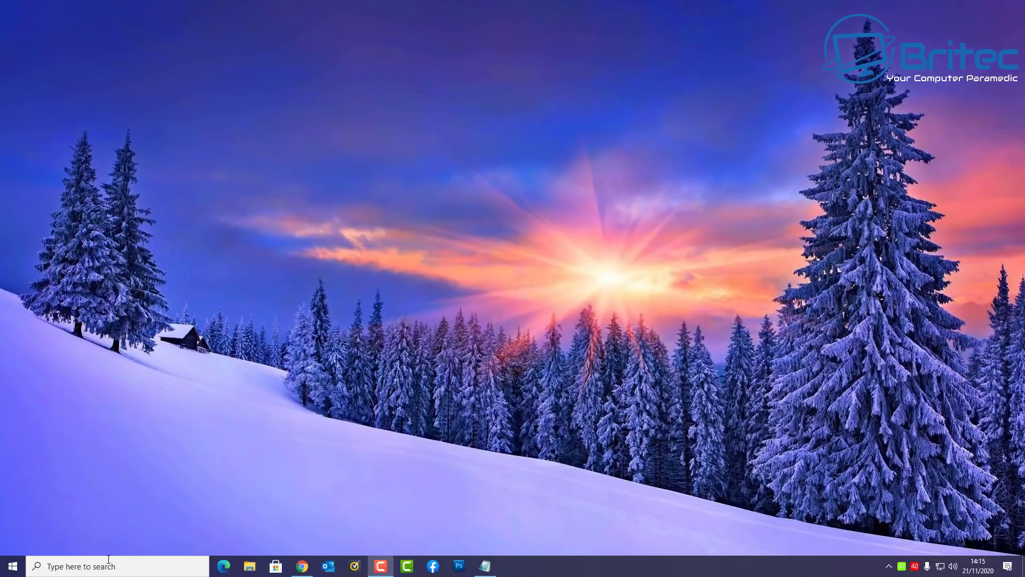
Step: Search 'event' from the taskbar and launch Event Viewer
click(109, 562)
text(event)
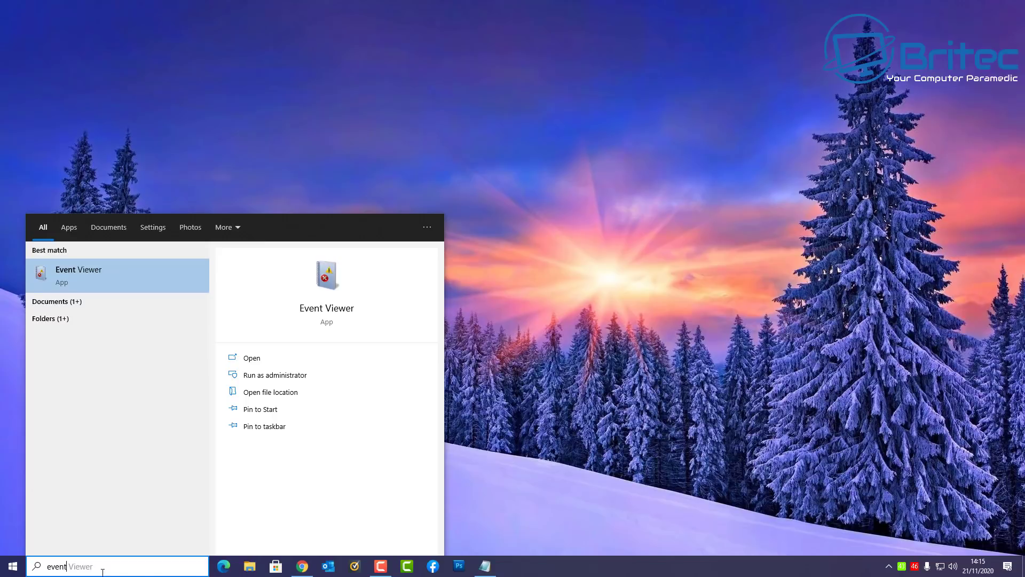
click(89, 277)
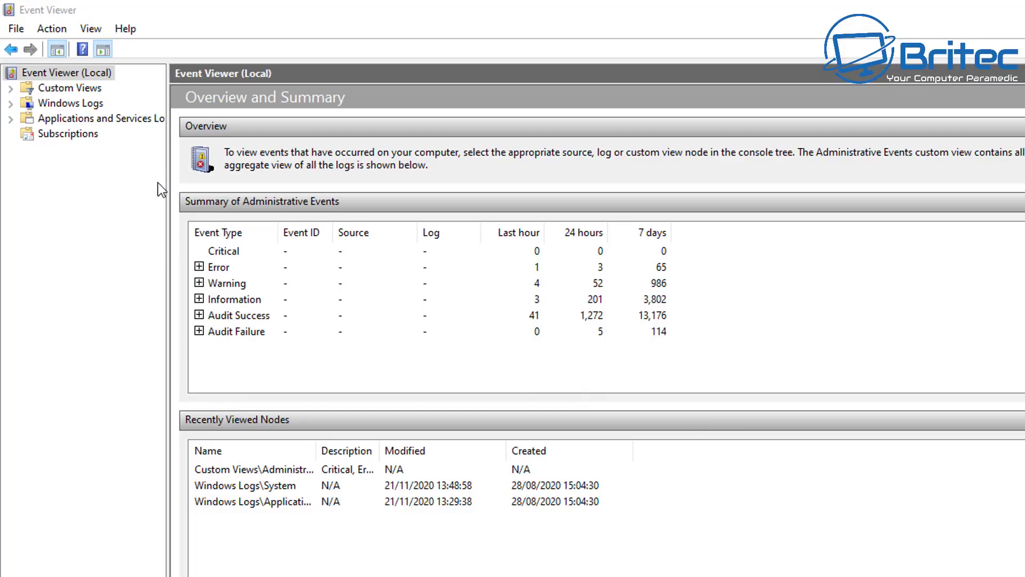
Step: Expand Windows Logs, view the Application log, then open the System log
click(55, 104)
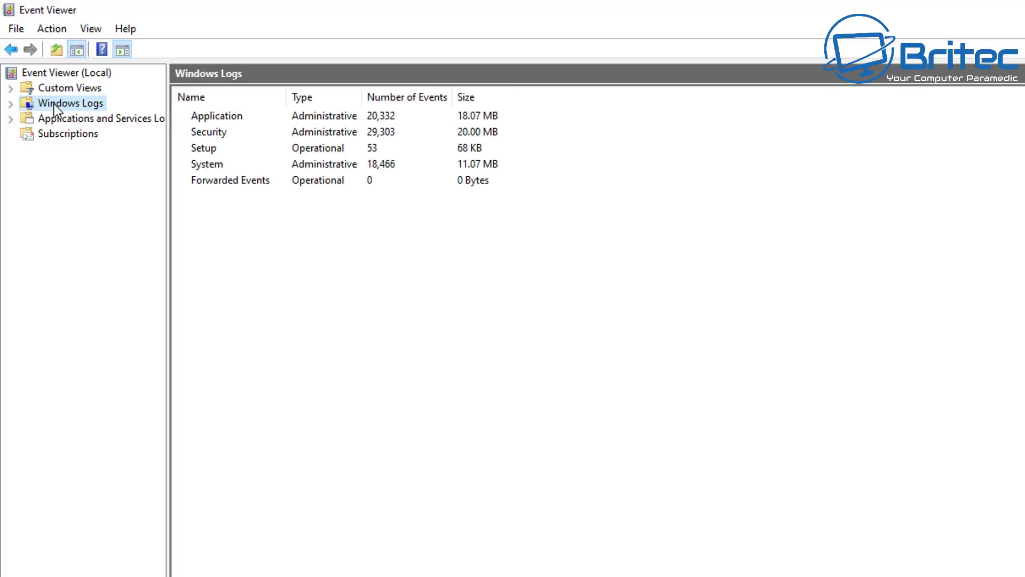
click(15, 103)
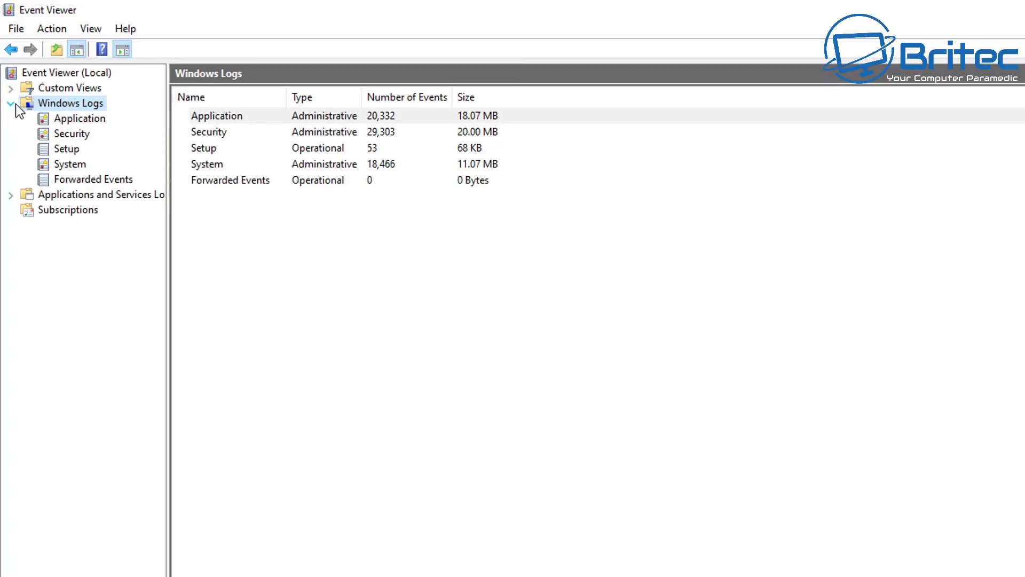
click(86, 119)
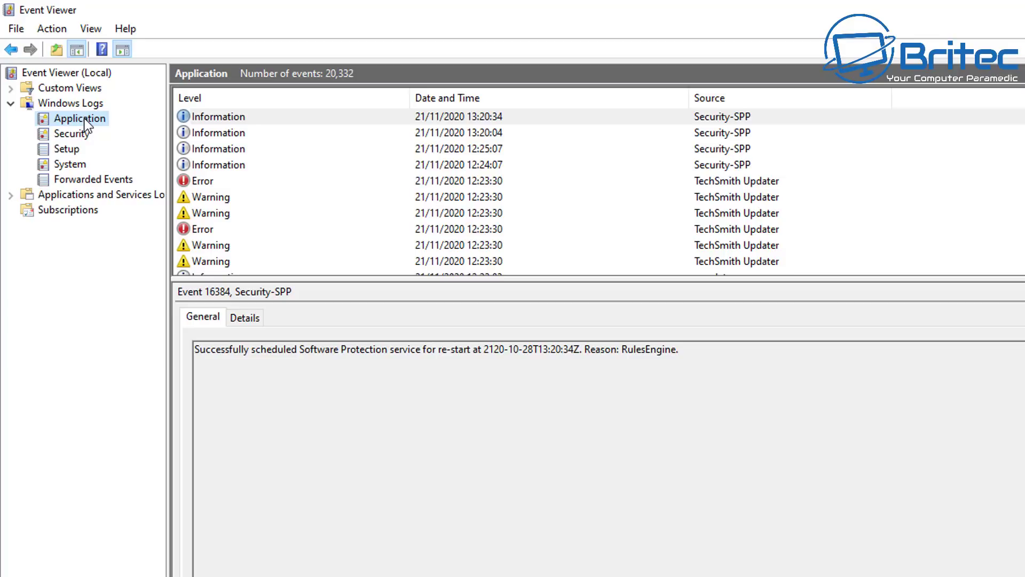
click(78, 171)
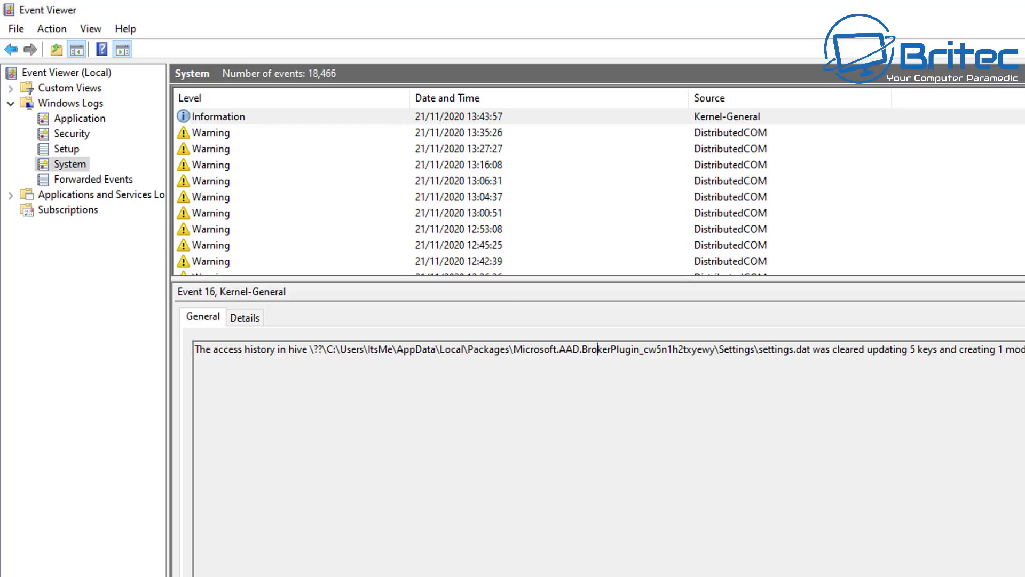
scroll(598, 187, down, 20)
Step: Sort System events by level, inspect Critical Kernel-Power Event 41, then sort by date and time
scroll(598, 187, down, 4)
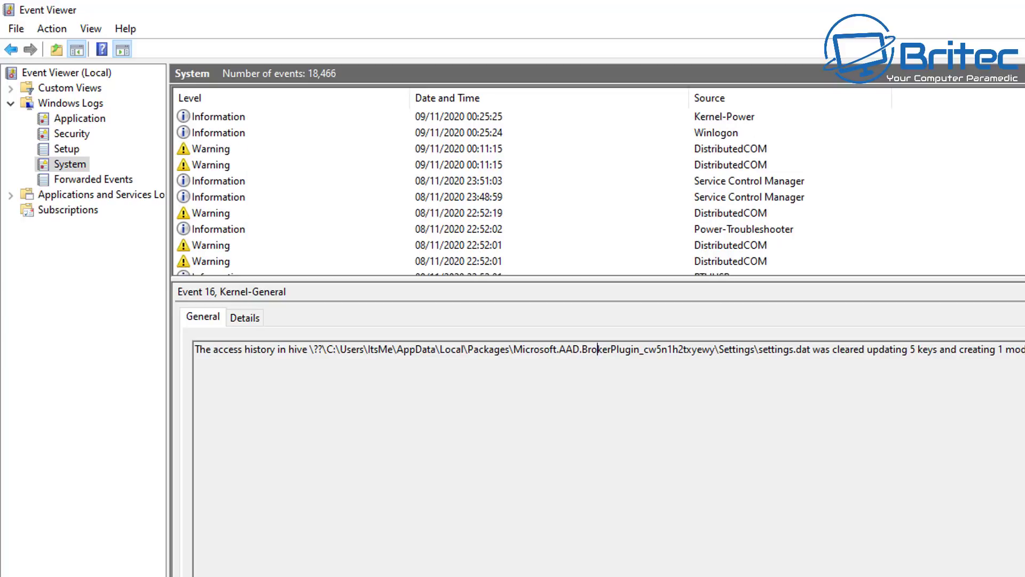
key(End)
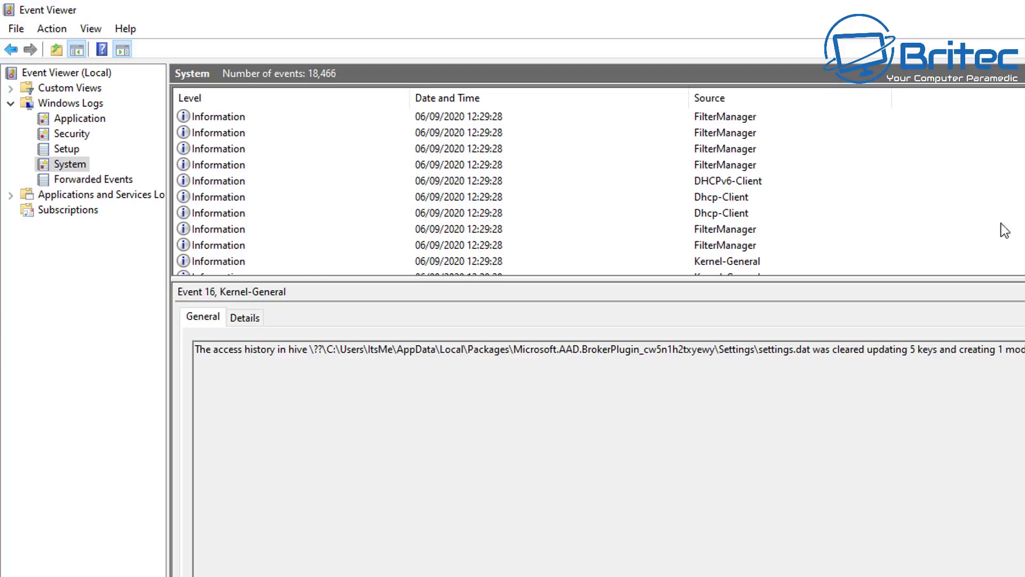
click(251, 99)
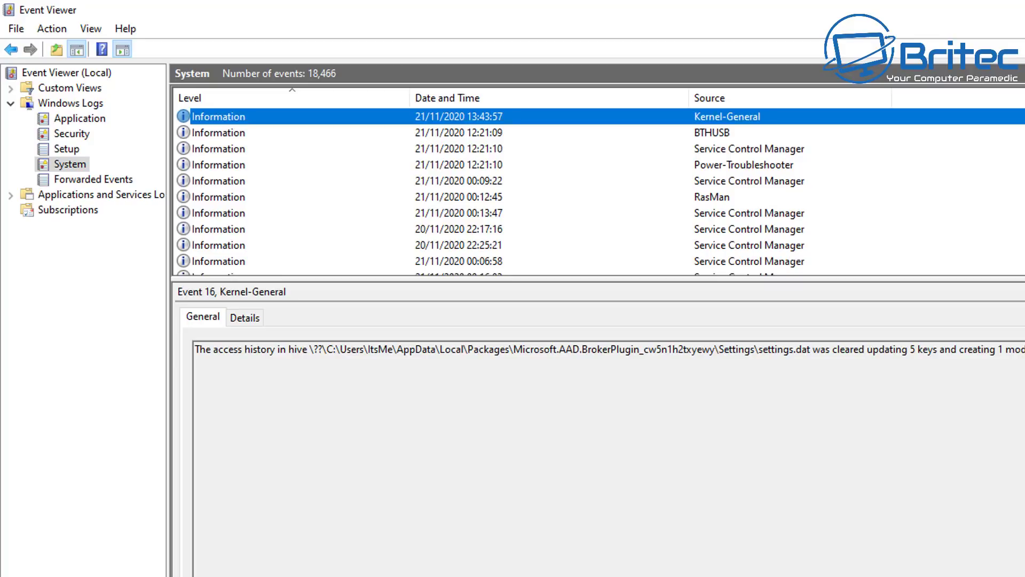
scroll(598, 187, down, 10)
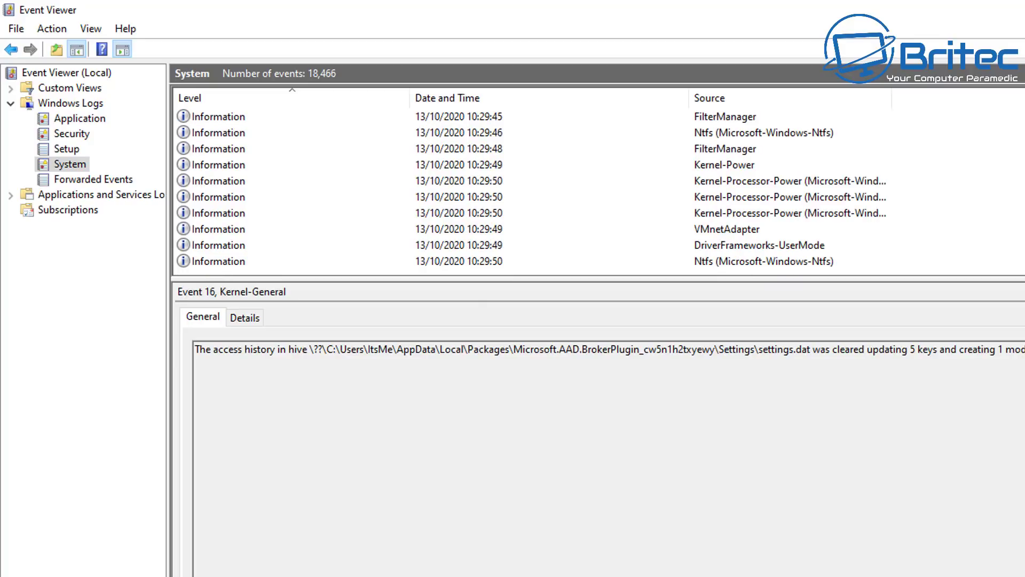
scroll(829, 136, up, 10)
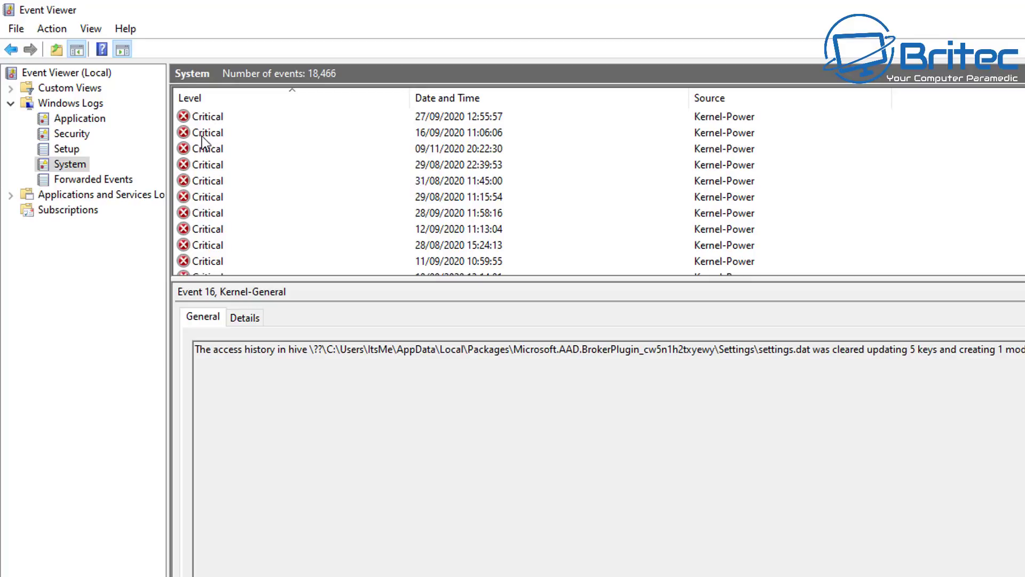
click(208, 120)
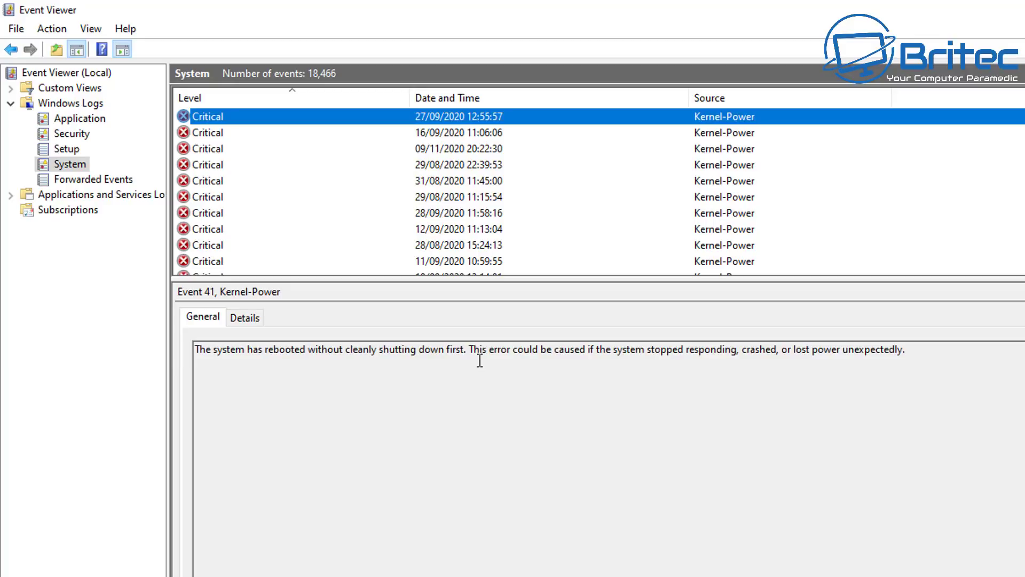
drag(468, 350, 315, 336)
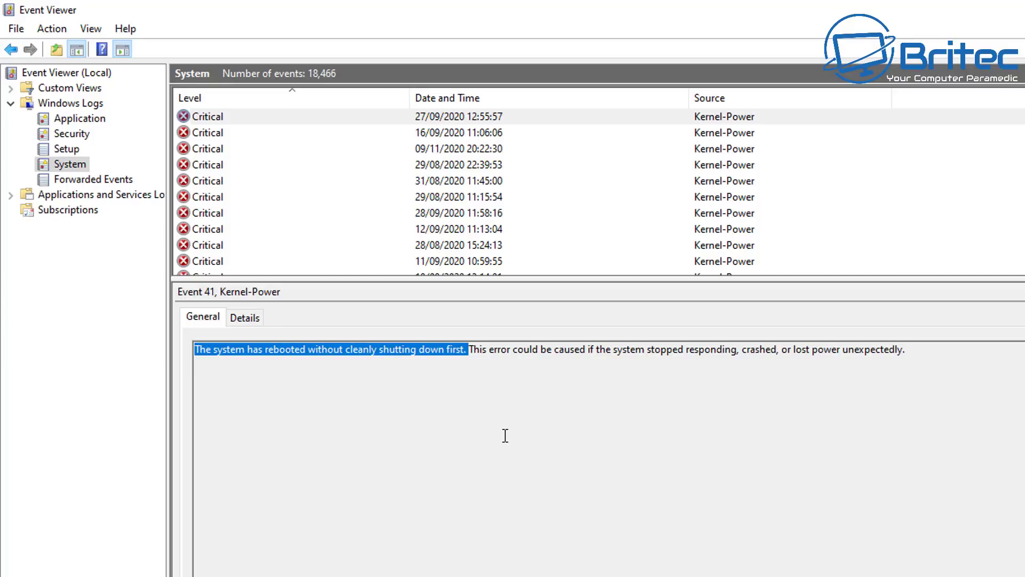
click(447, 99)
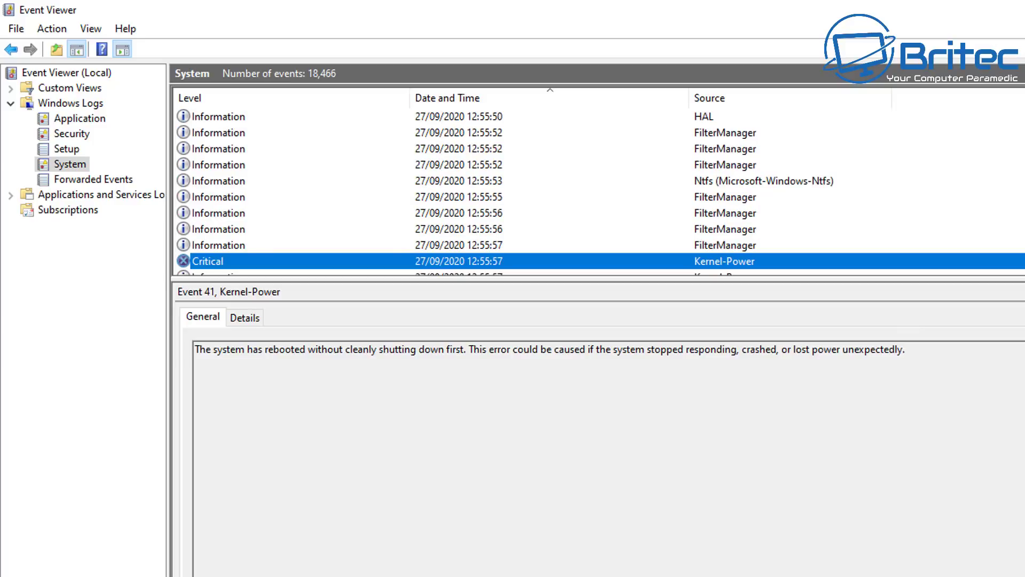
Step: Sort the System log by Event ID using View > Sort By
click(92, 30)
mouse_move(112, 129)
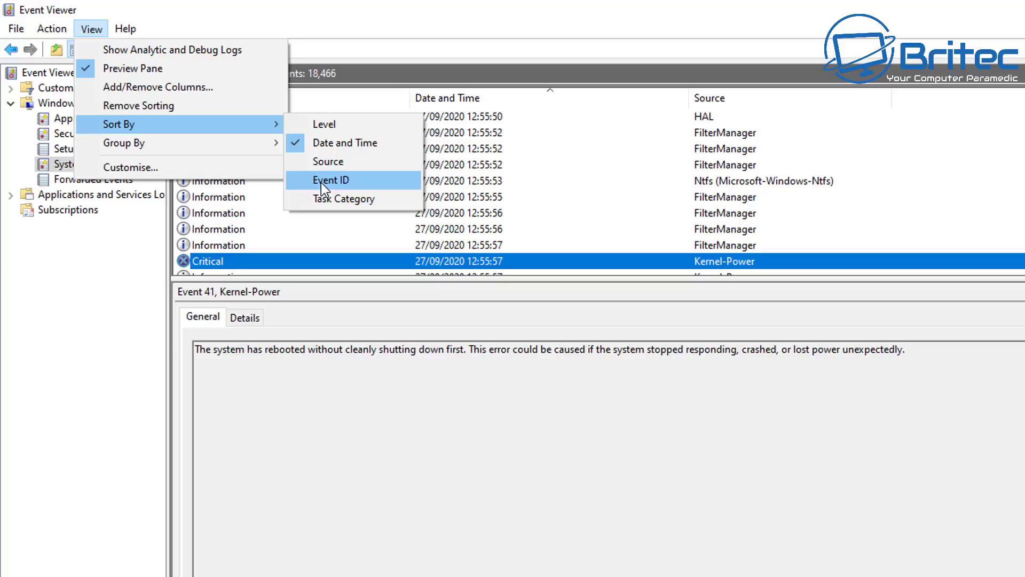
click(312, 125)
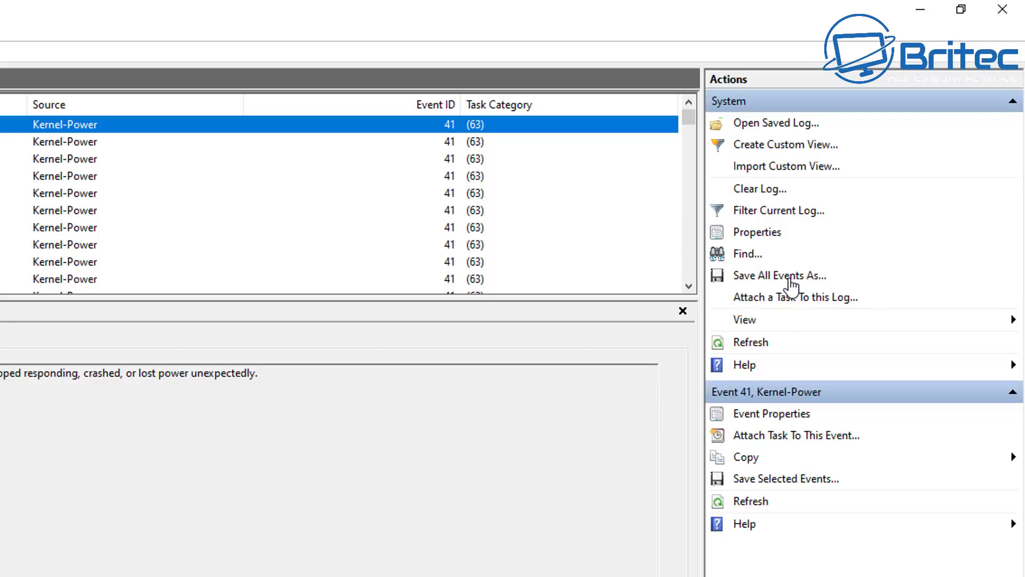
click(775, 213)
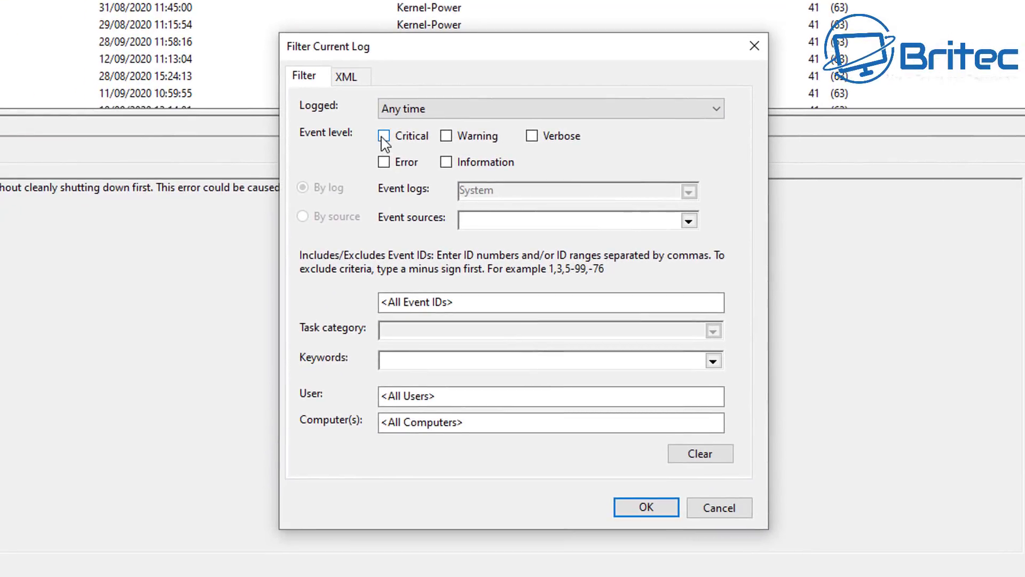
Step: Tick the Critical and Error event levels in Filter Current Log
click(385, 137)
click(384, 163)
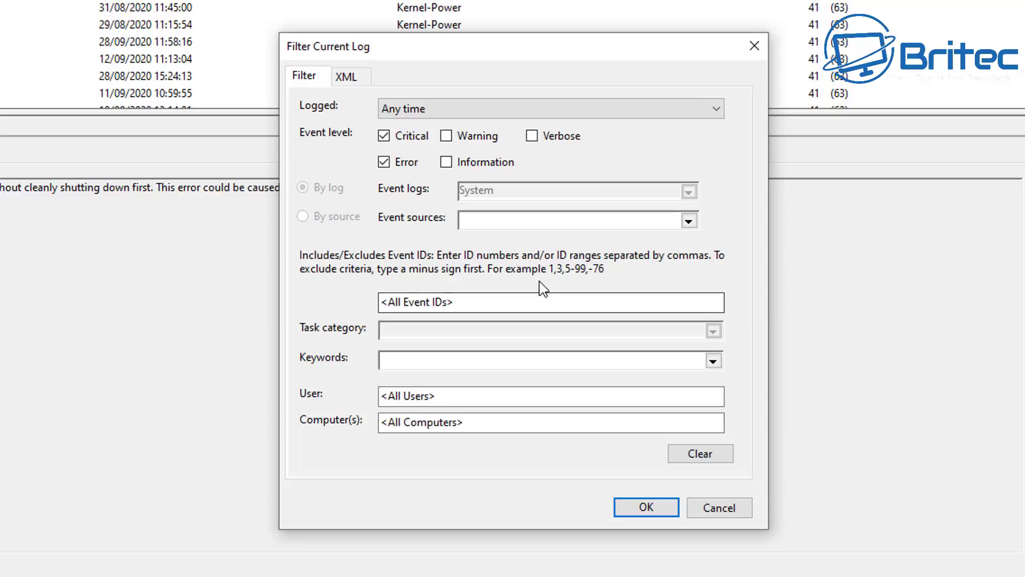
click(662, 297)
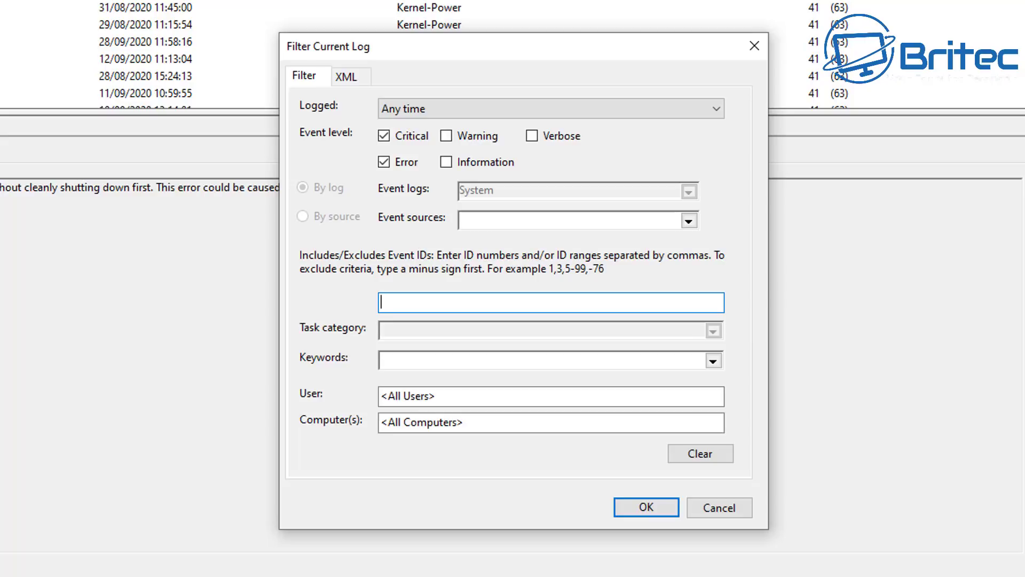
Step: Browse the event sources list, toggling Application Hang and Application Error
click(693, 219)
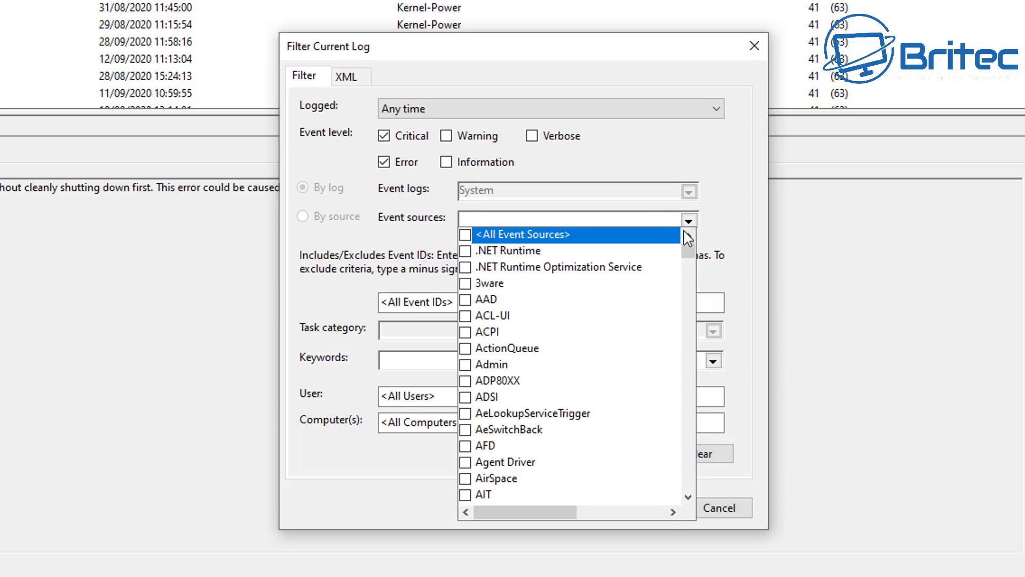
scroll(547, 292, down, 1)
scroll(547, 293, down, 5)
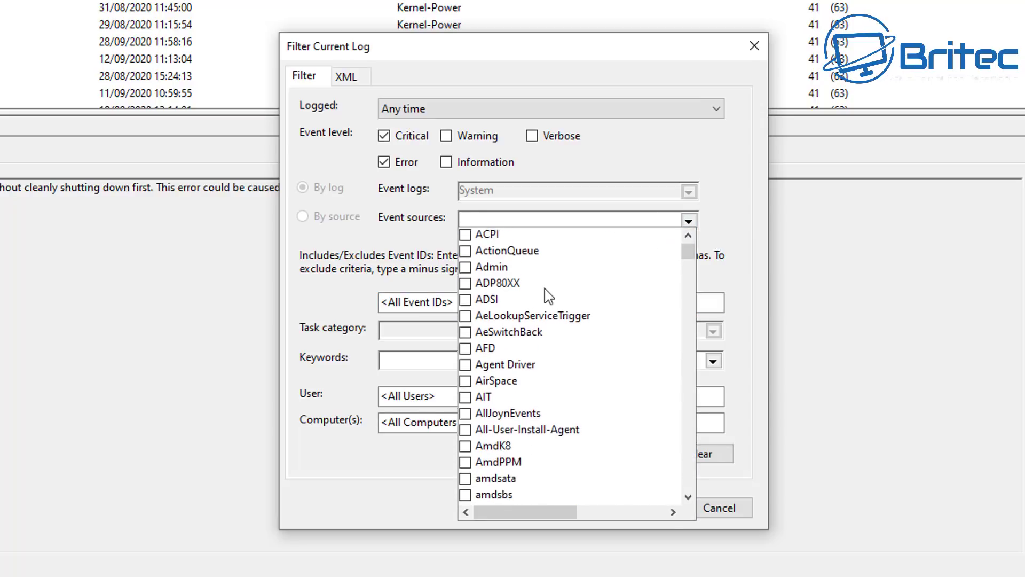
drag(687, 254, 687, 260)
scroll(608, 331, up, 3)
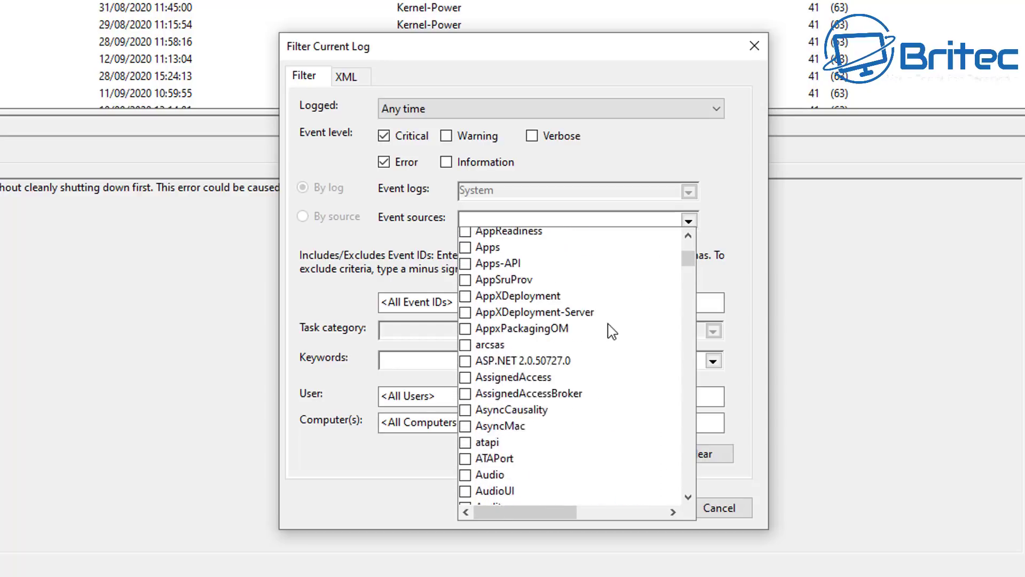
scroll(588, 342, up, 1)
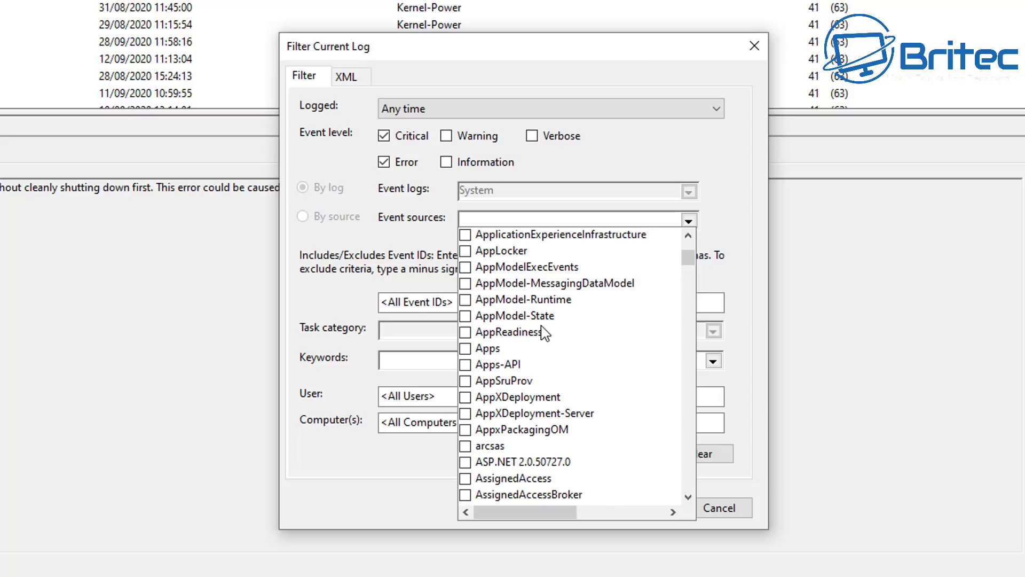
scroll(545, 334, up, 2)
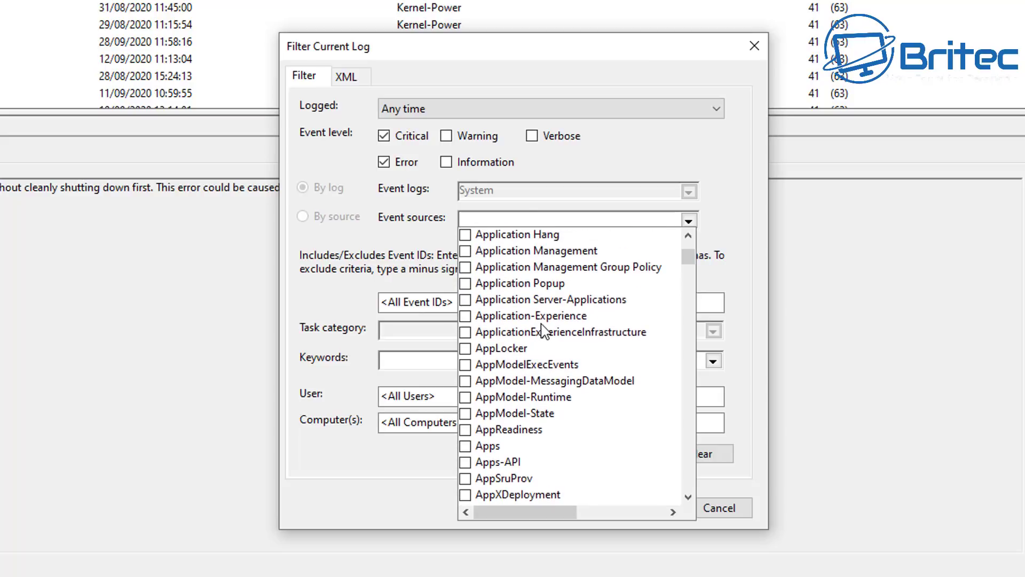
scroll(545, 332, up, 1)
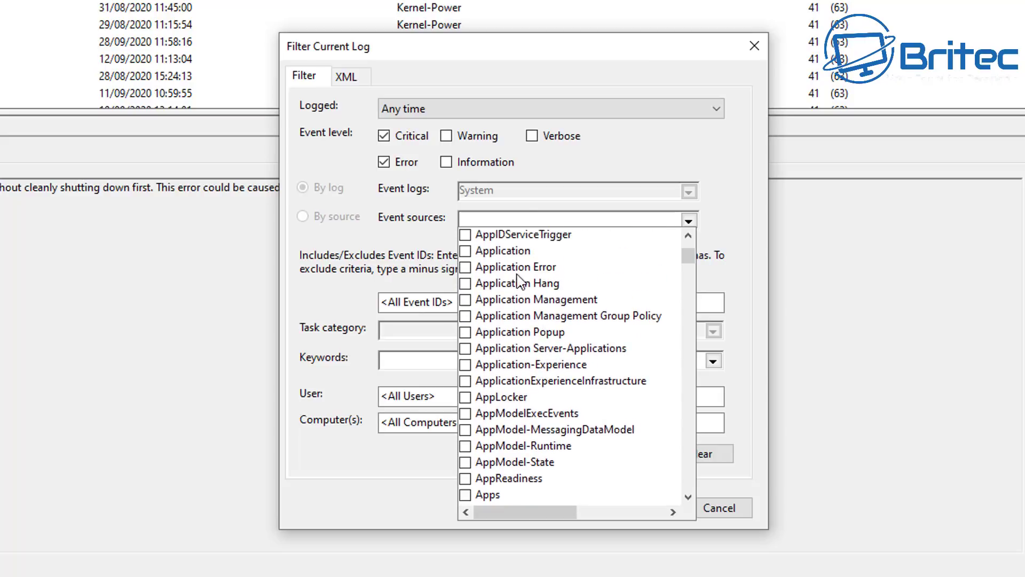
click(467, 285)
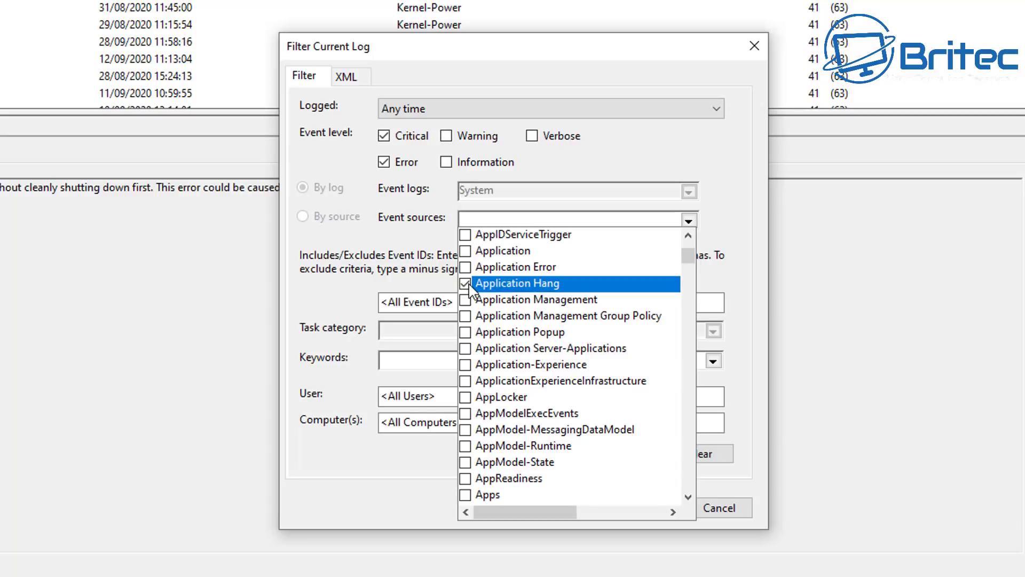
click(467, 284)
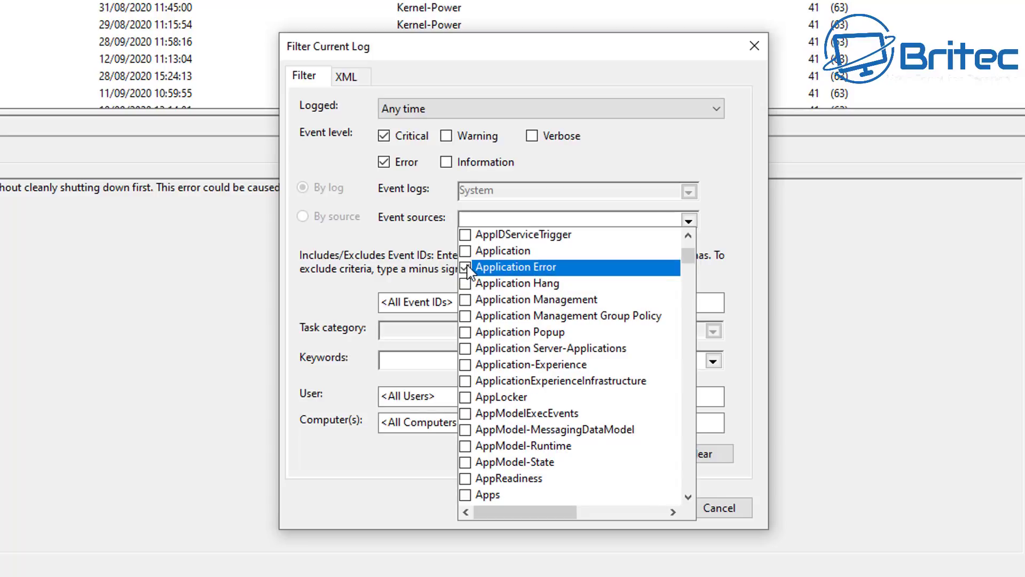
click(466, 267)
Step: Scroll the remaining event sources and close the list with no source chosen
drag(693, 257, 690, 294)
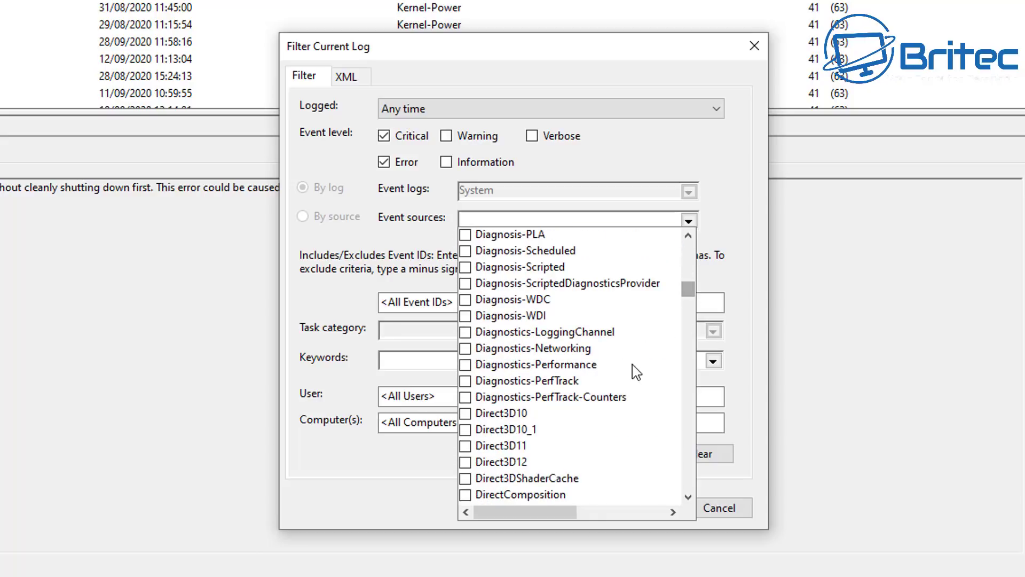
scroll(582, 349, down, 1)
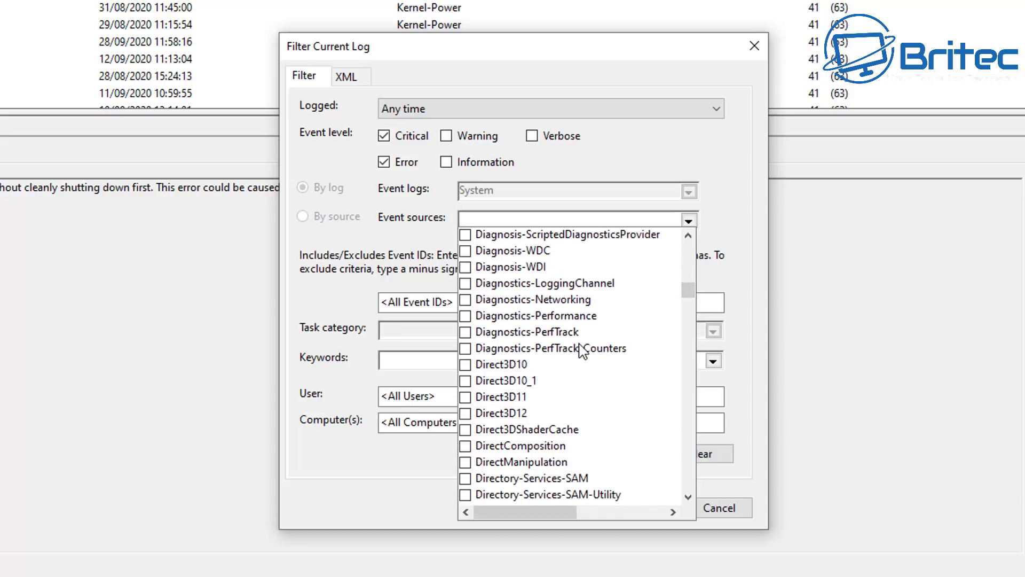
scroll(577, 320, down, 2)
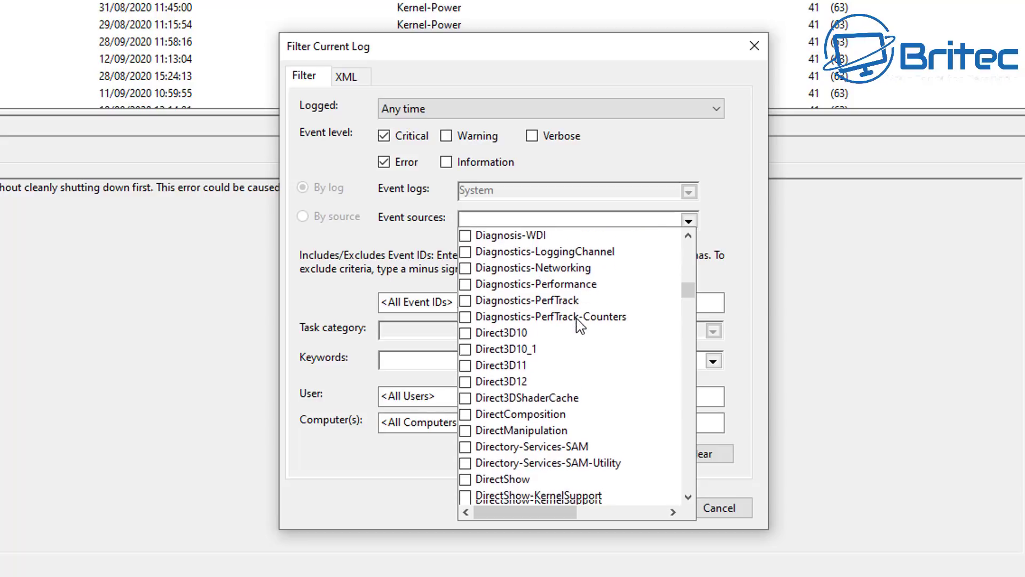
scroll(582, 332, down, 2)
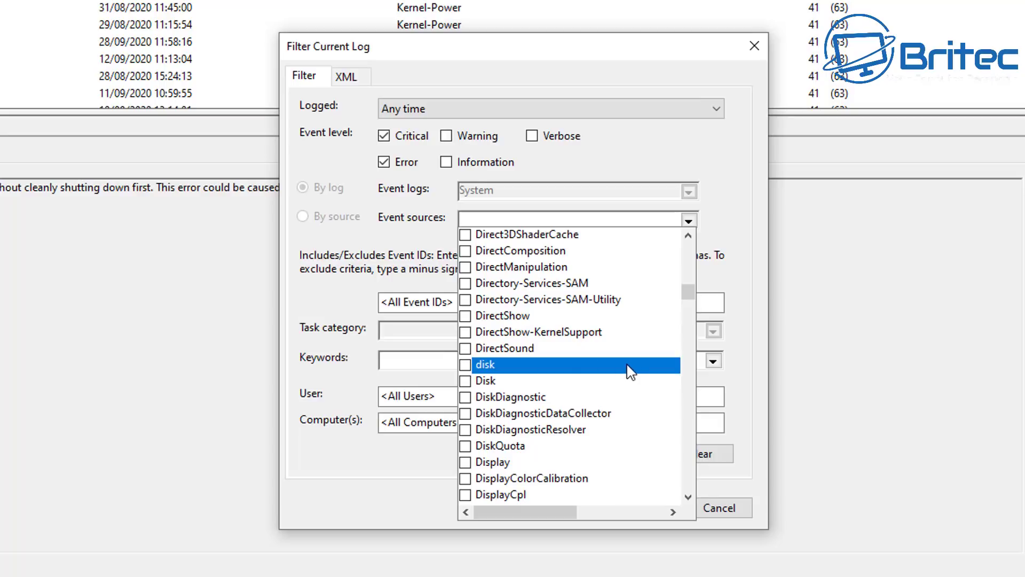
scroll(633, 370, down, 2)
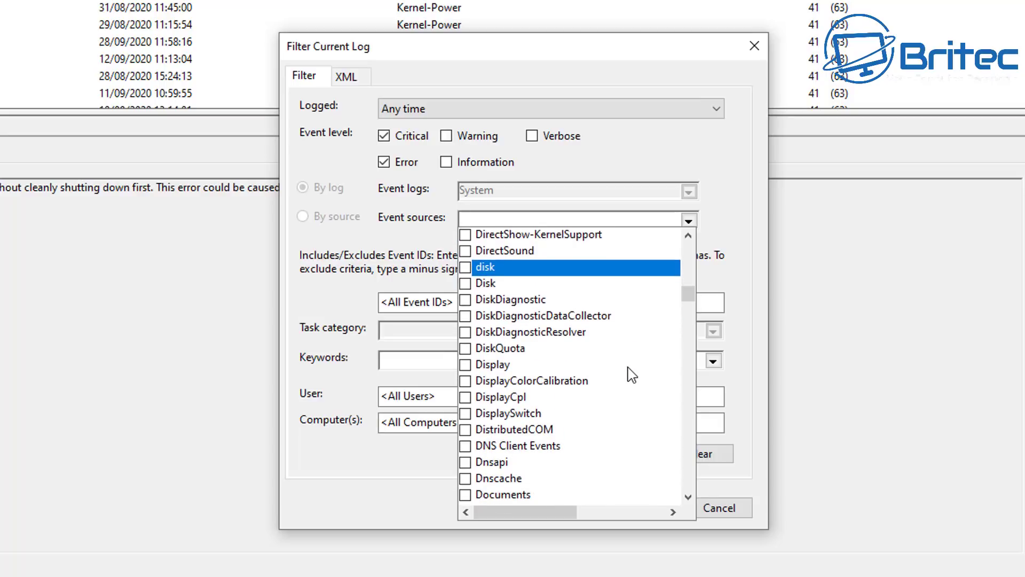
click(741, 212)
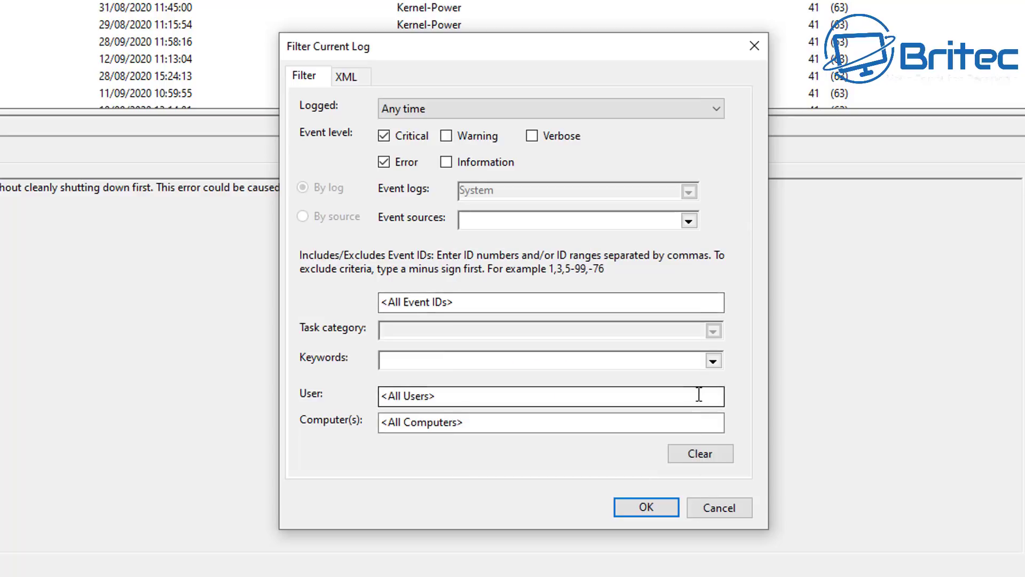
Step: Filter the System log to Critical and Error events from the last 7 days, with no keywords
click(713, 361)
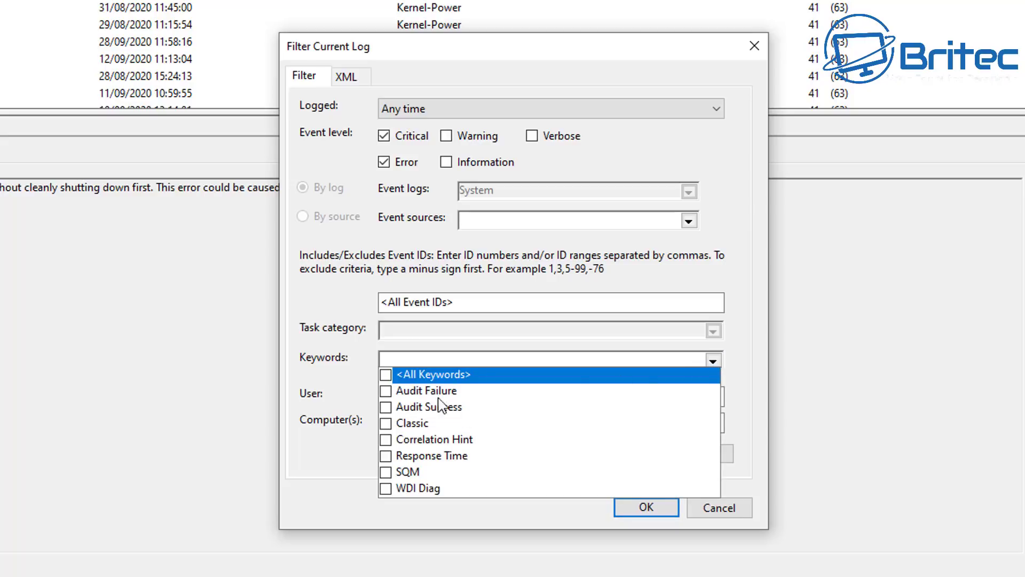
click(745, 373)
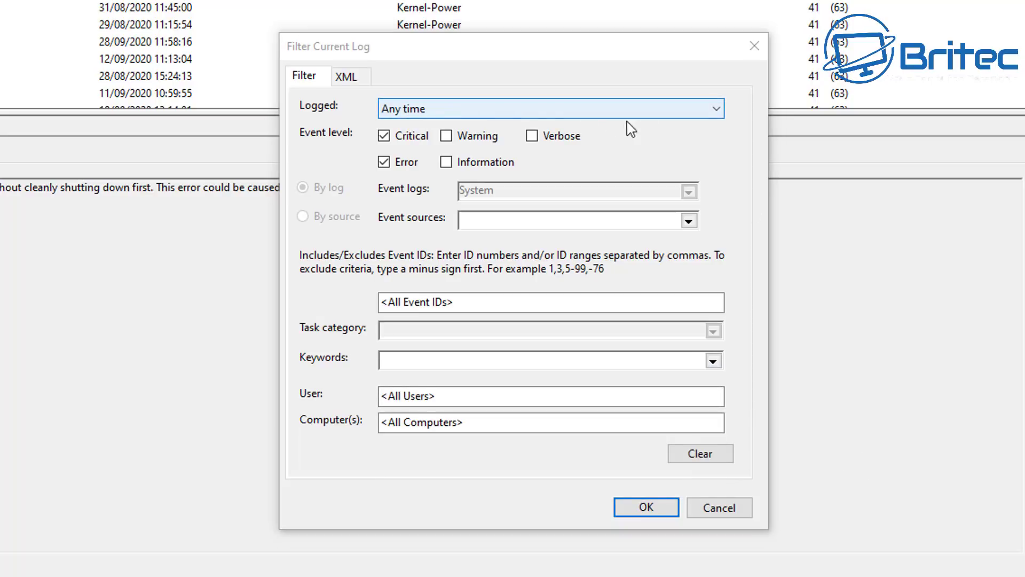
click(717, 109)
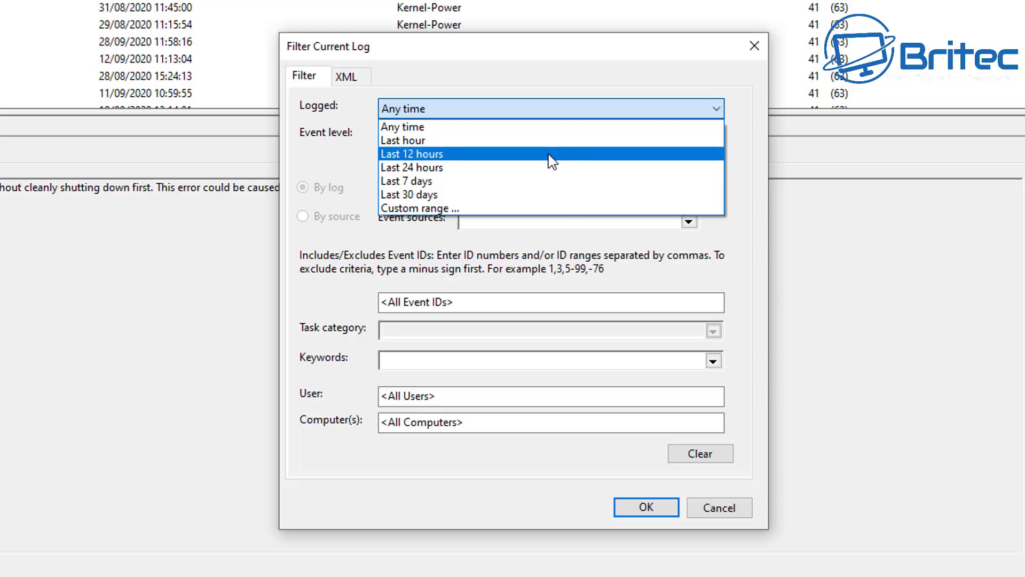
click(476, 183)
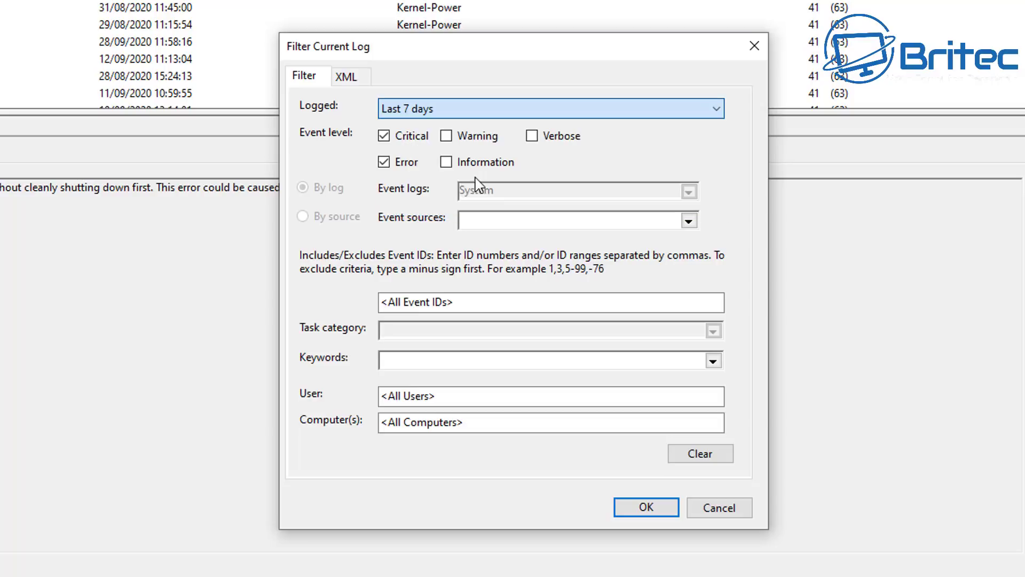
click(647, 507)
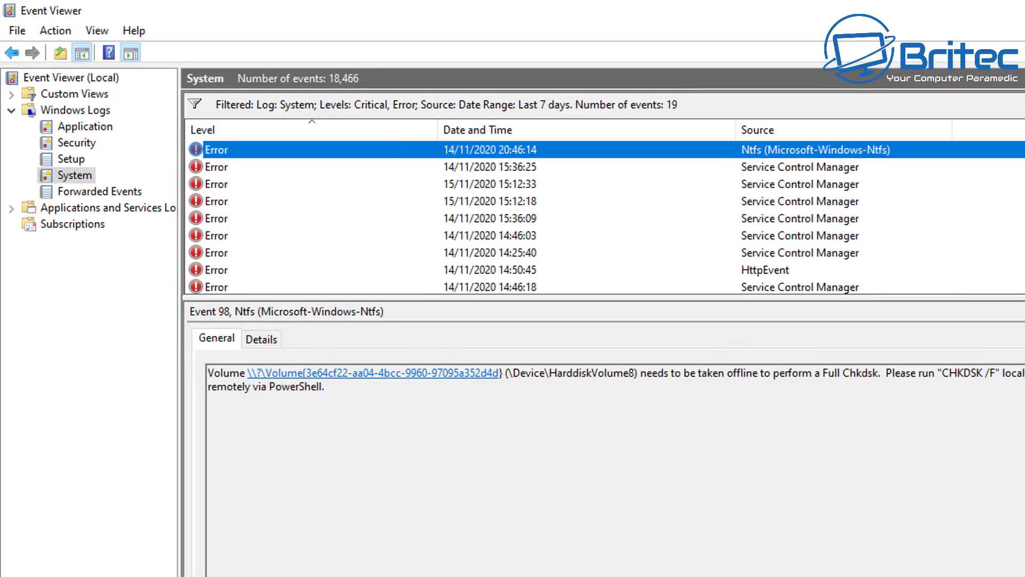
Step: Open the properties of the 15:33:10 Service Control Manager error
scroll(603, 217, down, 1)
scroll(603, 218, down, 1)
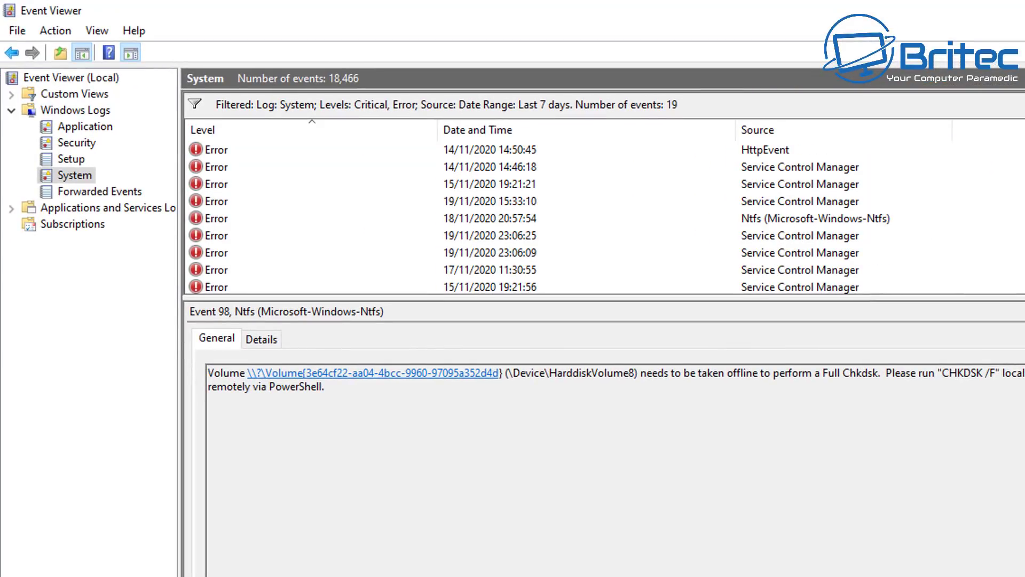
scroll(603, 218, down, 1)
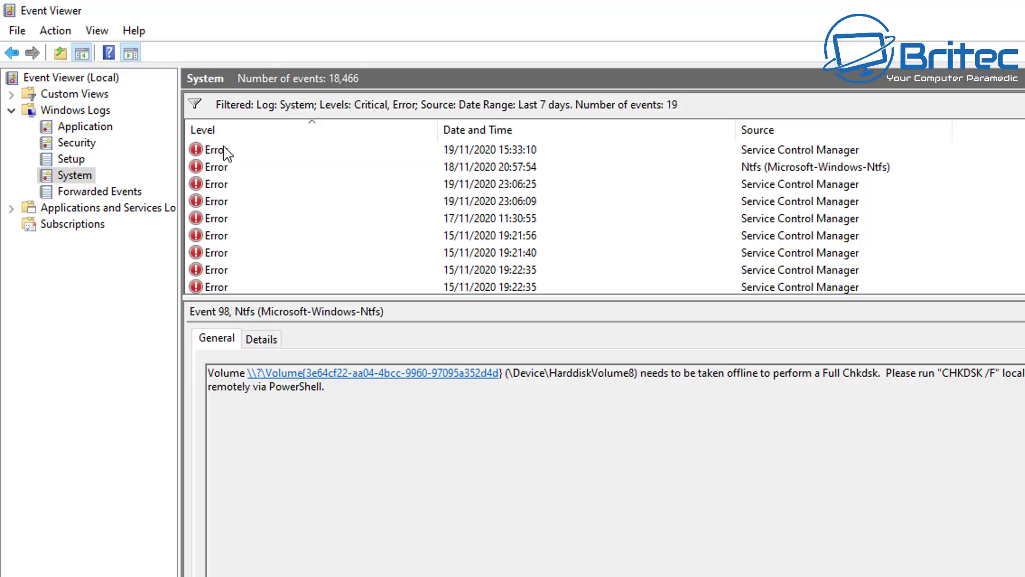
click(224, 152)
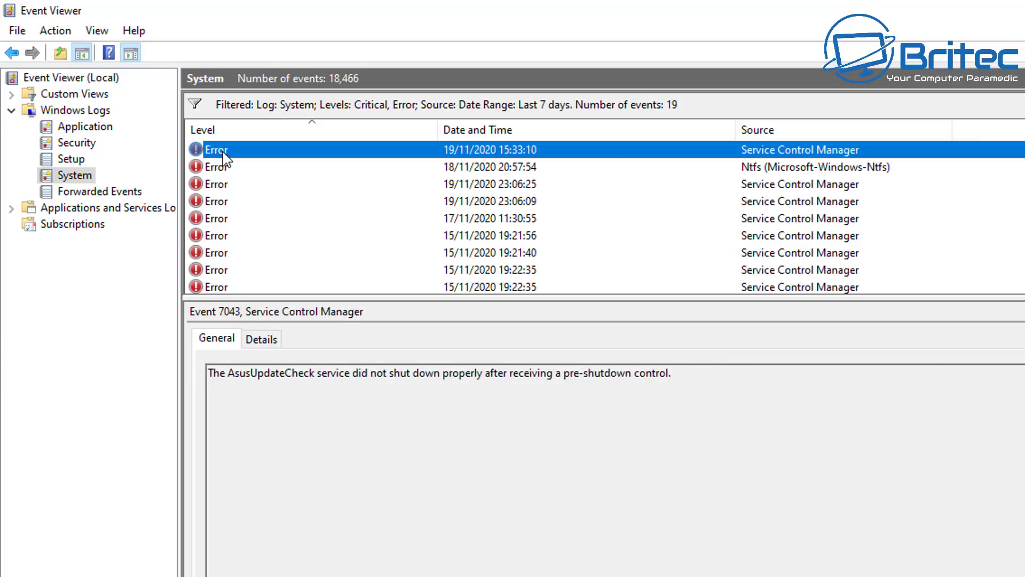
double_click(225, 155)
Step: View Event 7043's Details tab, copy the event details, and close Event Properties
drag(240, 41, 619, 284)
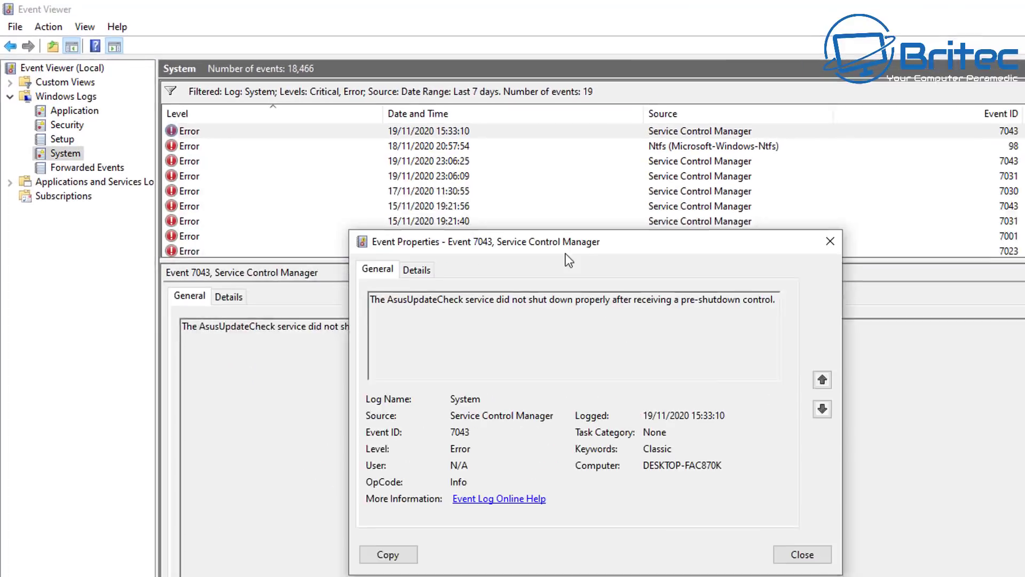
drag(554, 251, 643, 333)
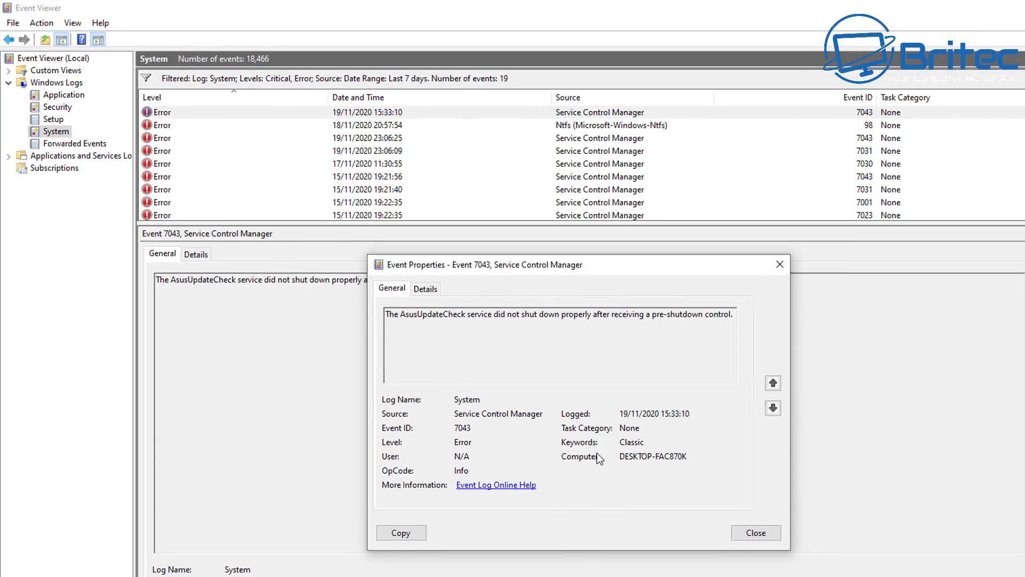
click(424, 288)
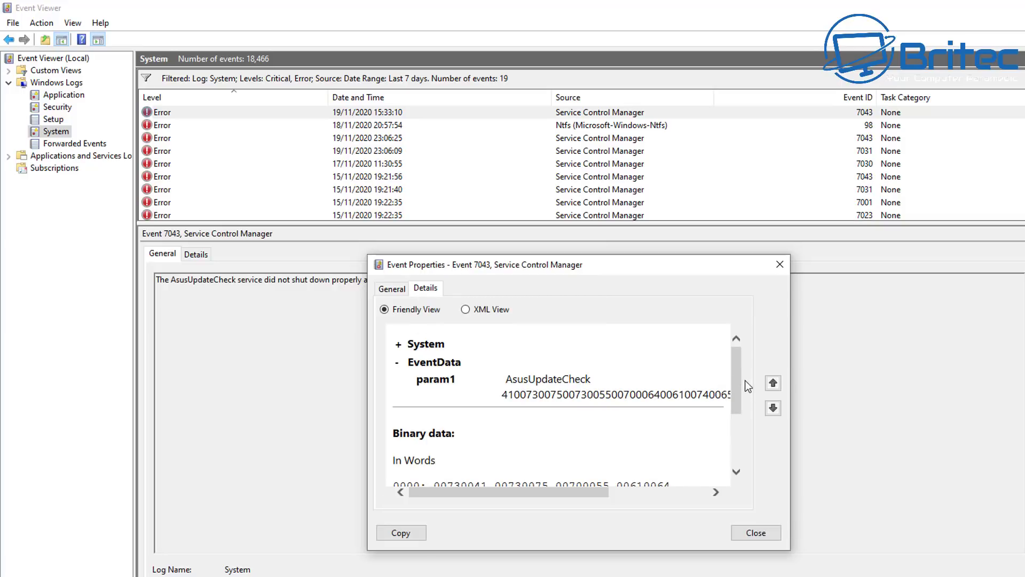
drag(731, 367, 739, 425)
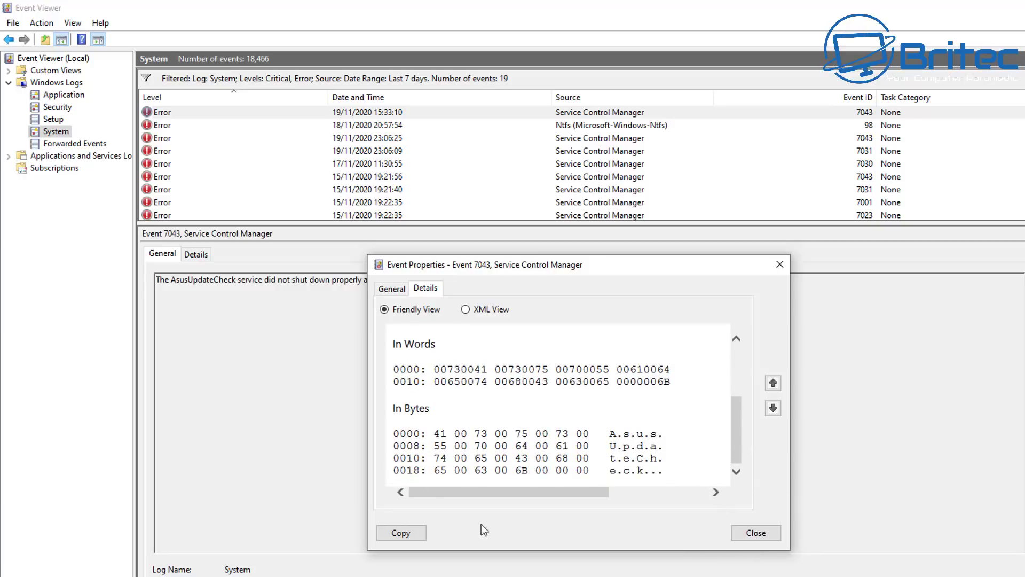
click(400, 533)
click(779, 264)
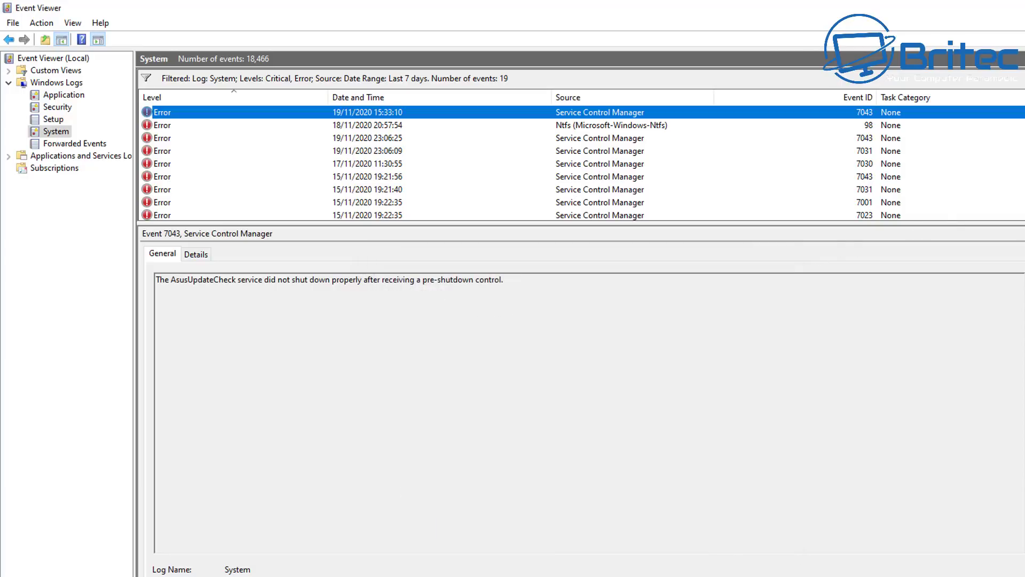
Step: Show the Administrative Events custom view instead of the Windows Logs
click(8, 83)
click(32, 74)
click(8, 70)
click(69, 68)
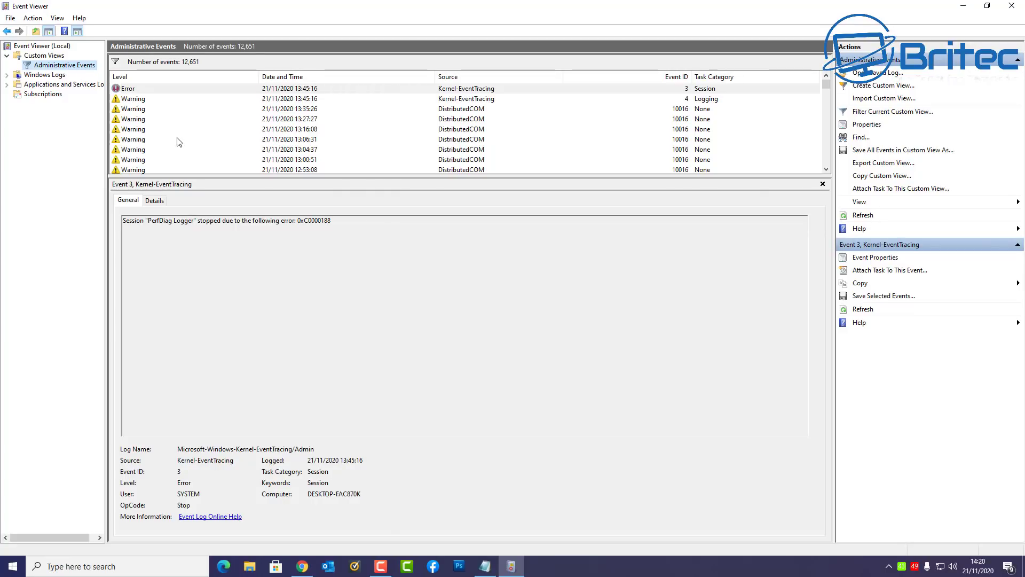
Step: Search the events for 'DNS' until reaching the 15:44:08 DNS Client warning 1014
click(58, 19)
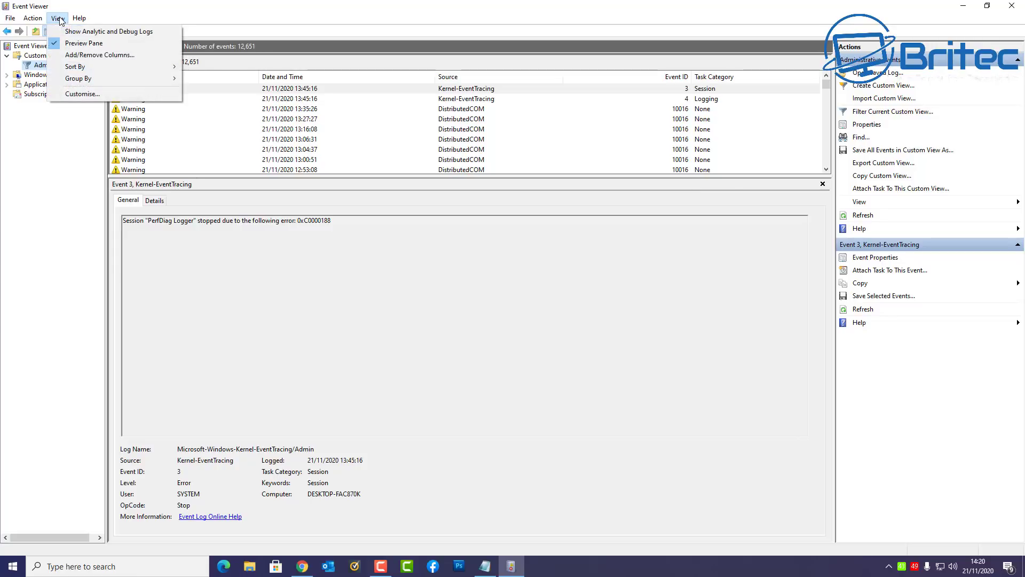
mouse_move(37, 21)
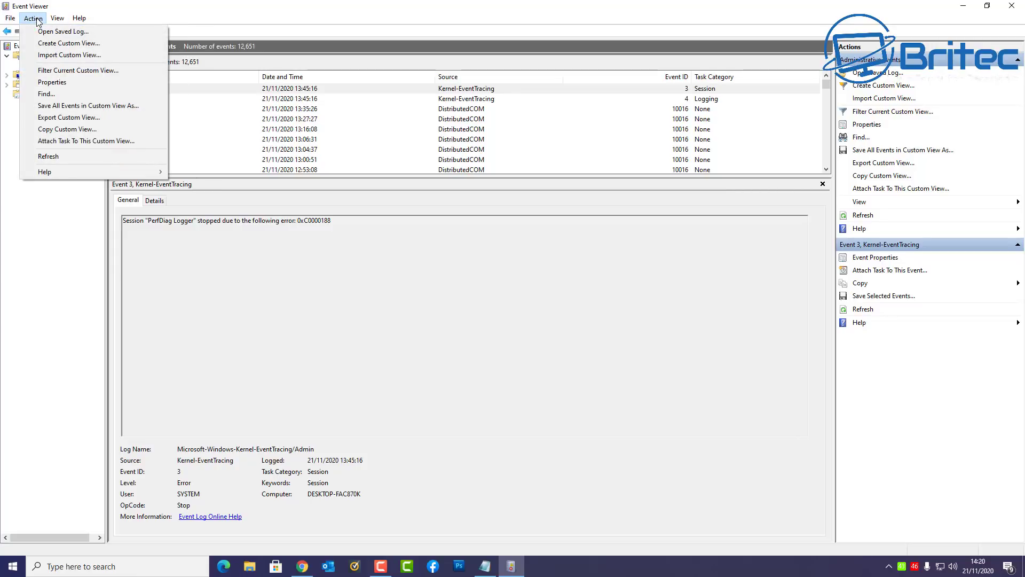
click(47, 94)
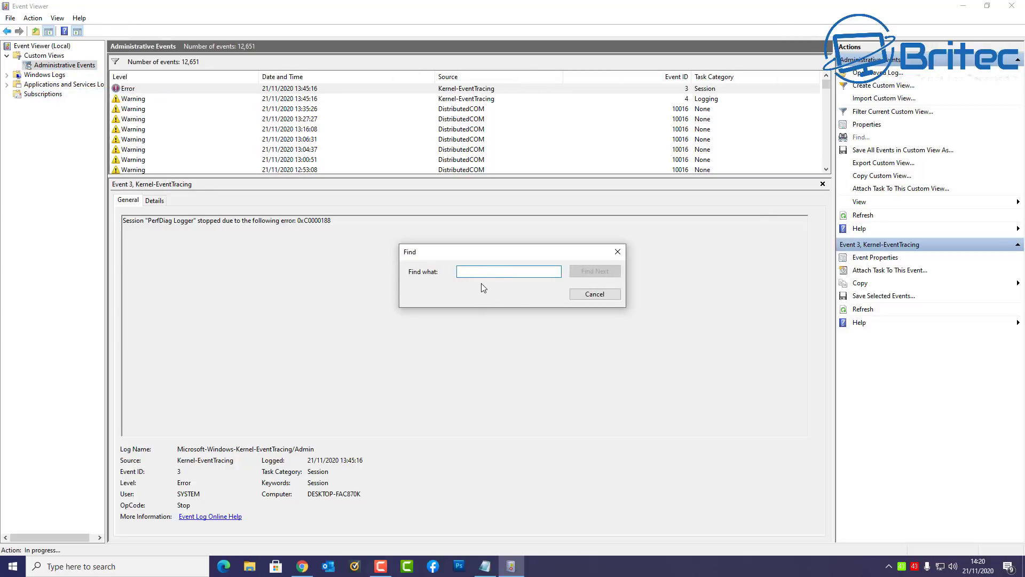
text(DNS)
key(Return)
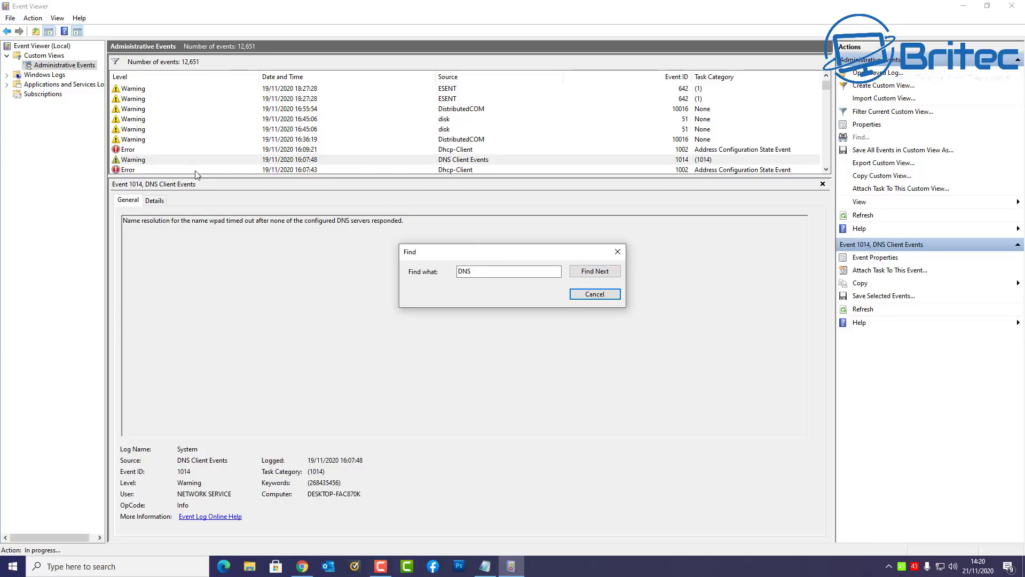
click(604, 274)
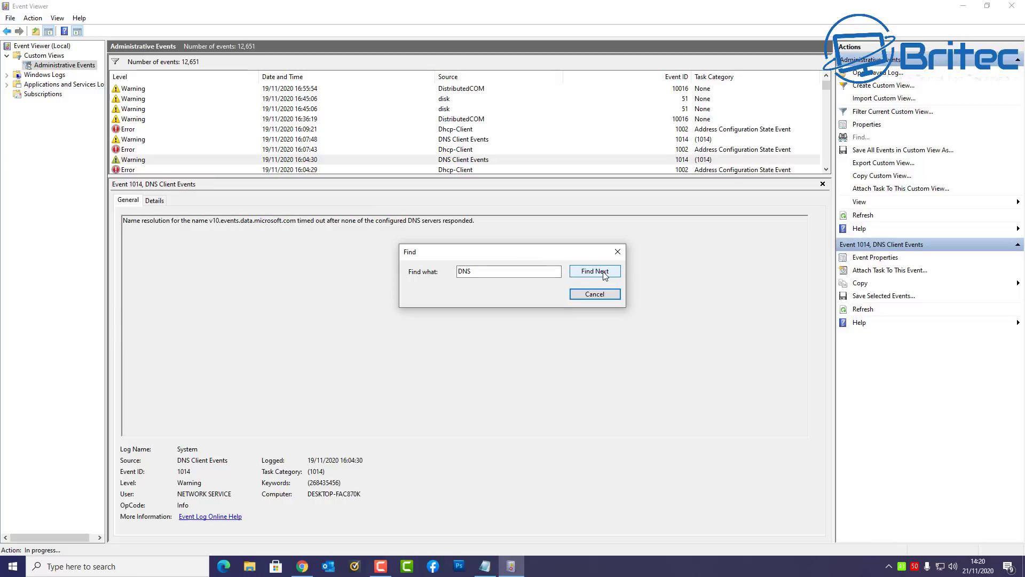
click(605, 273)
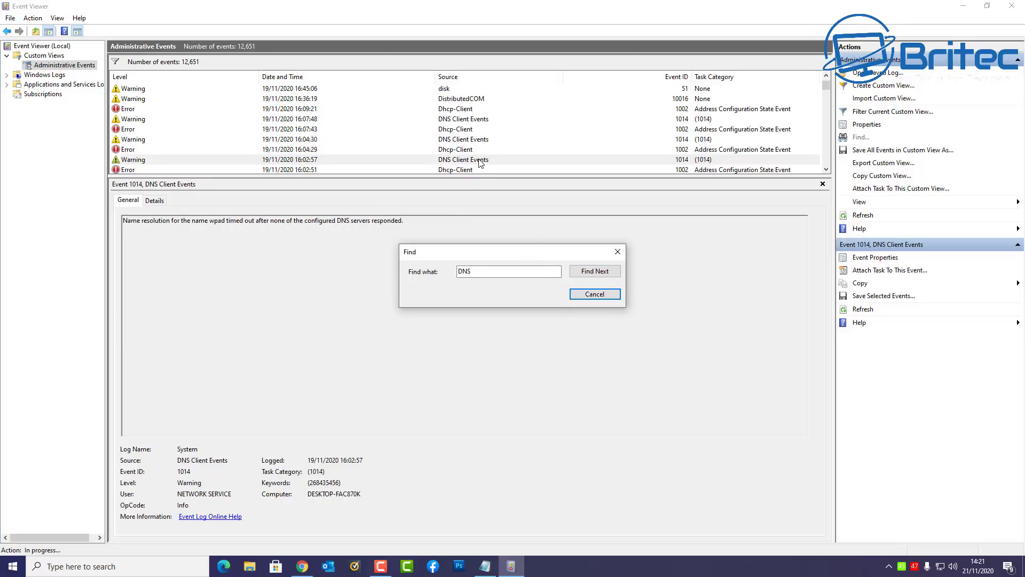
click(596, 277)
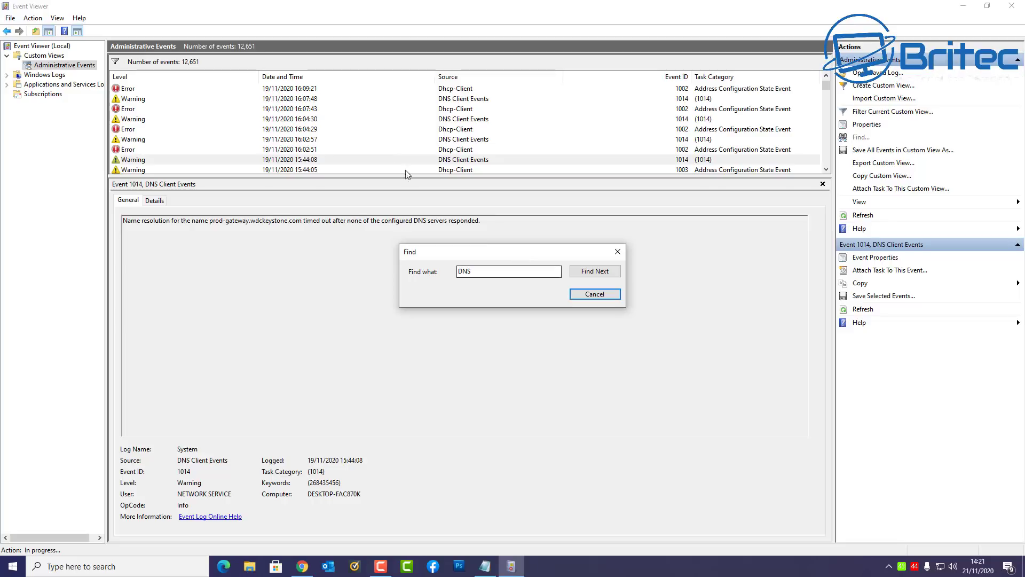
click(617, 254)
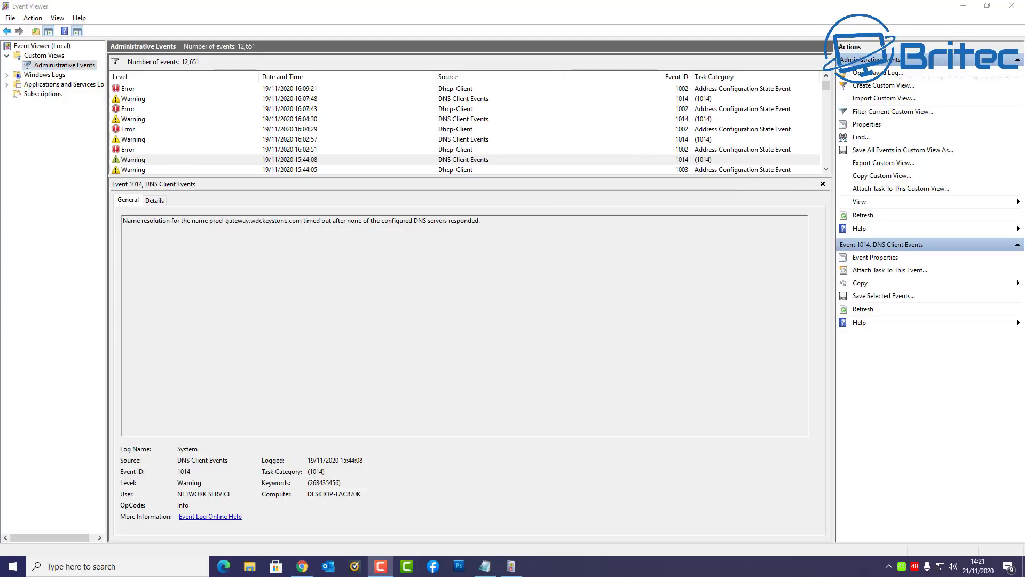
Step: Decline the online event help prompt and exit Event Viewer
click(209, 517)
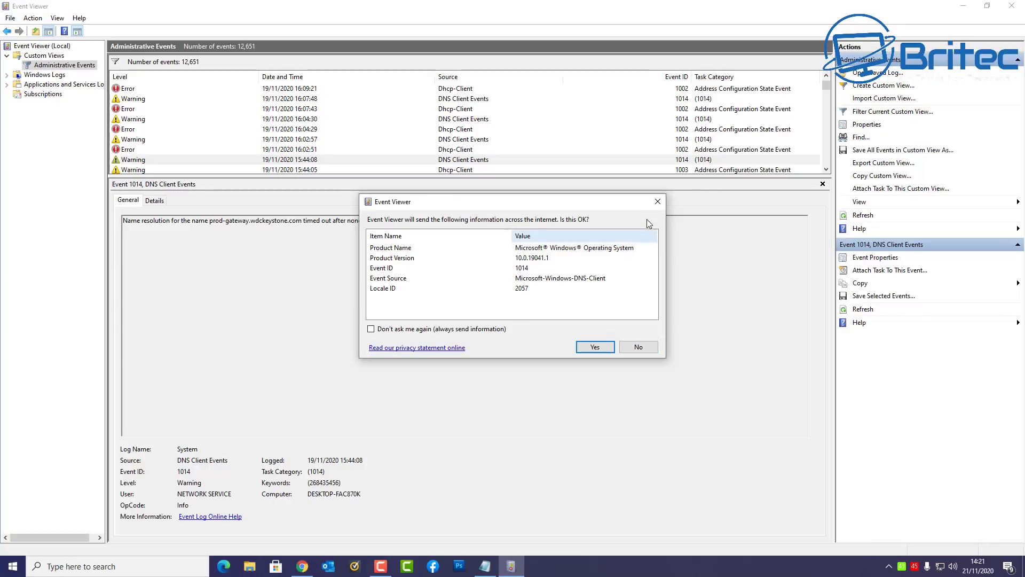
click(658, 201)
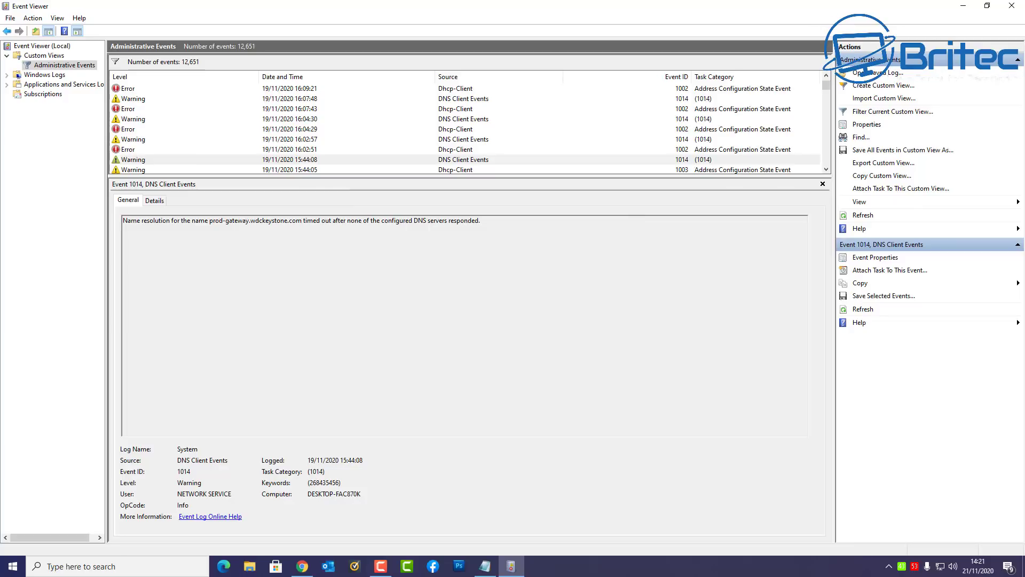
key(alt+F4)
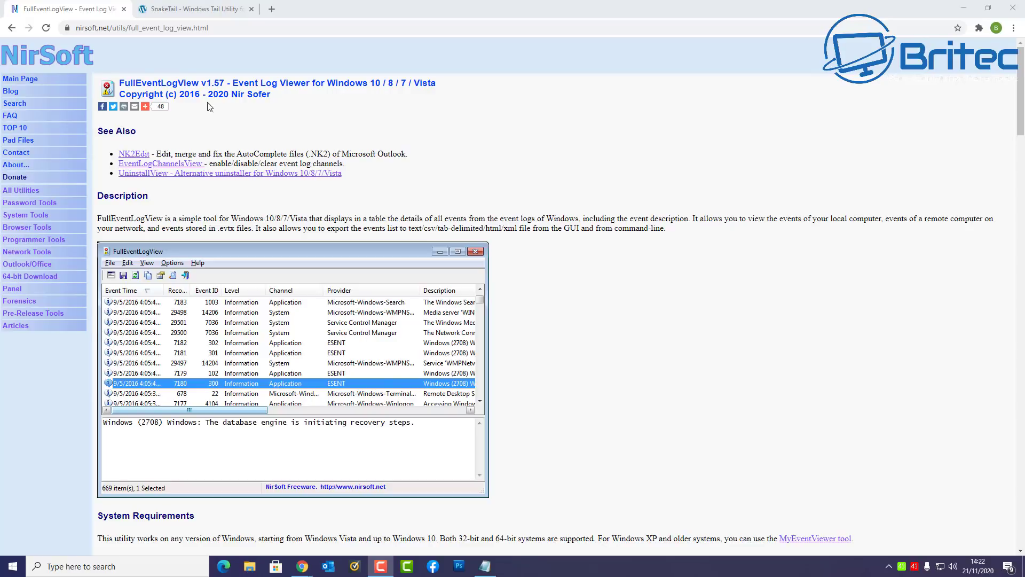
Step: Glance at the SnakeTail page, then return to the NirSoft FullEventLogView page
click(166, 11)
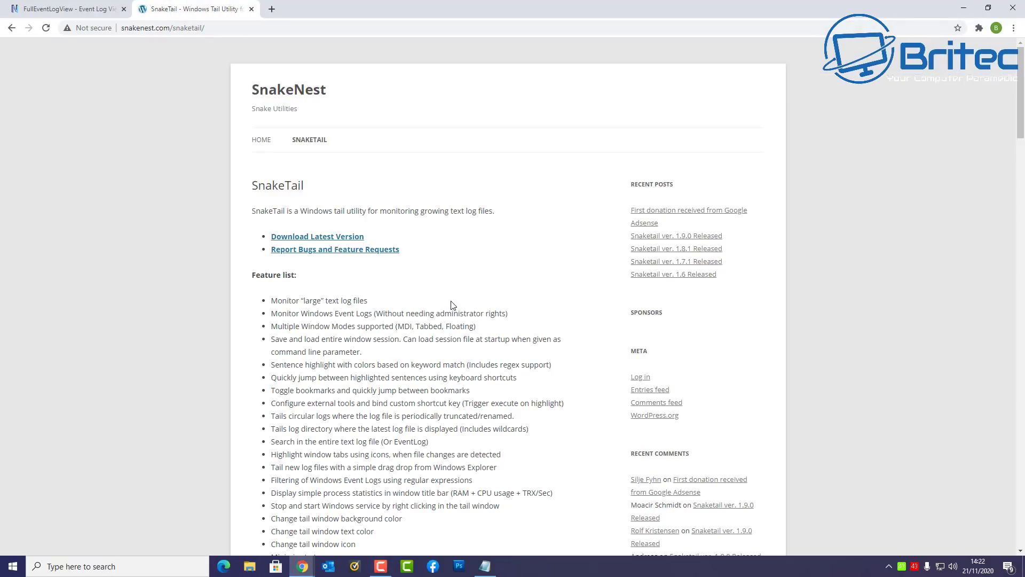
scroll(447, 304, down, 8)
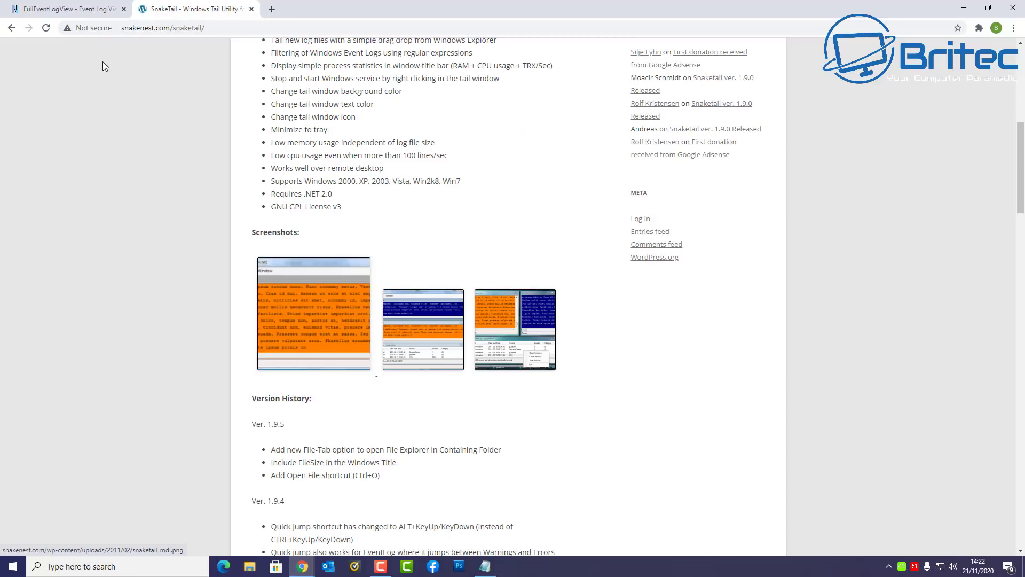
click(77, 13)
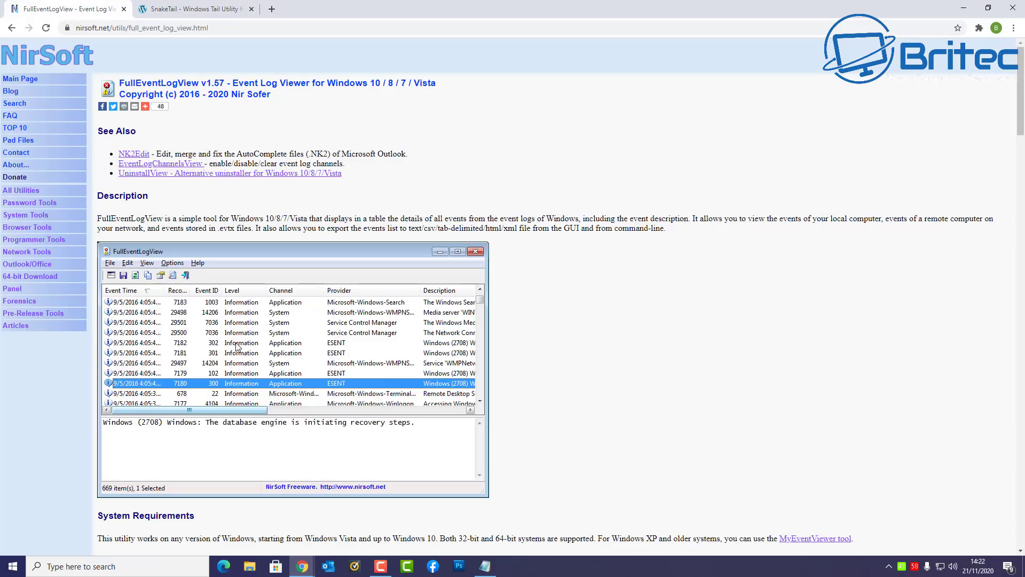
Step: Download the FullEventLogView 64-bit zip and open it
scroll(236, 346, down, 20)
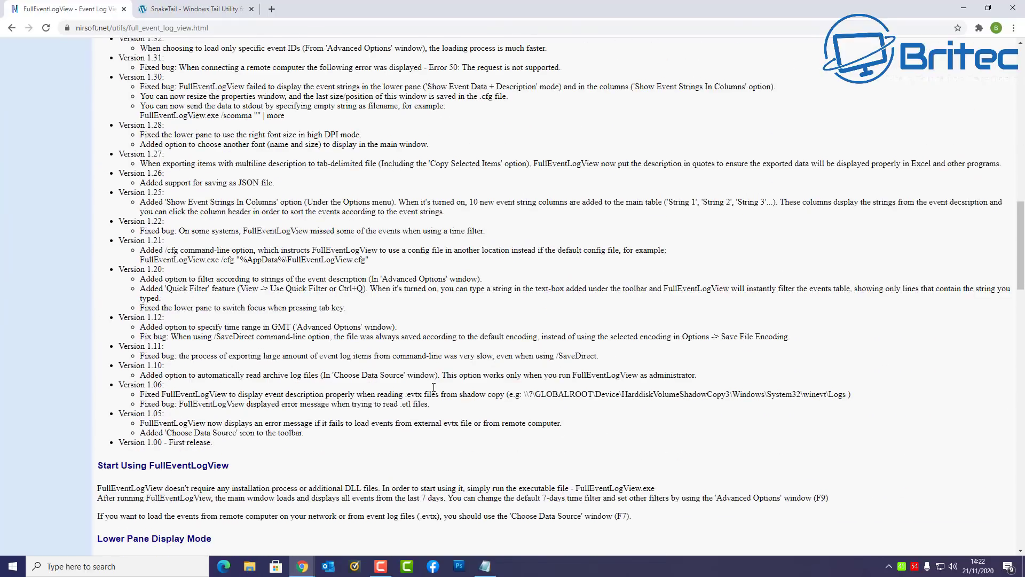
scroll(433, 391, down, 20)
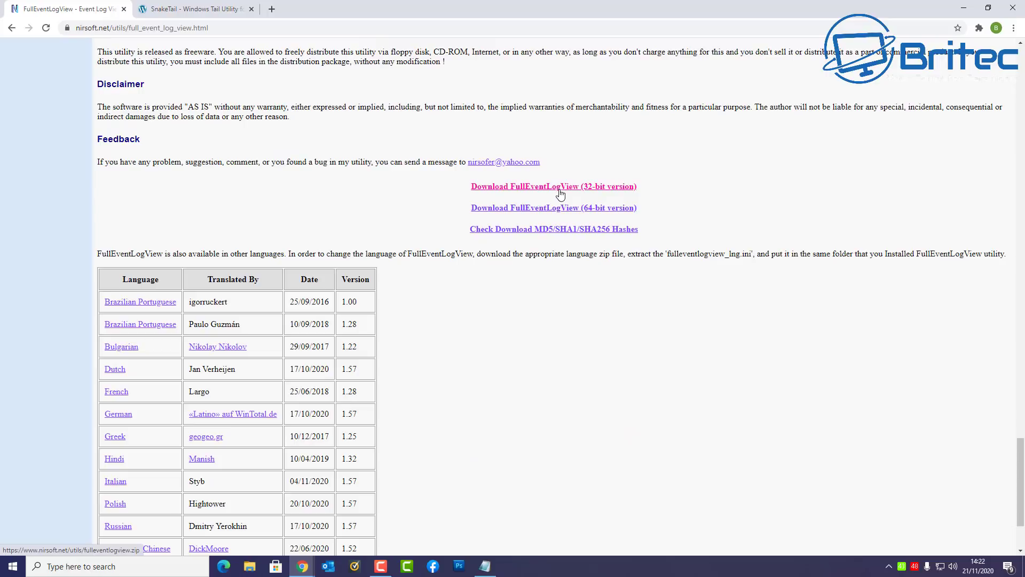
click(554, 213)
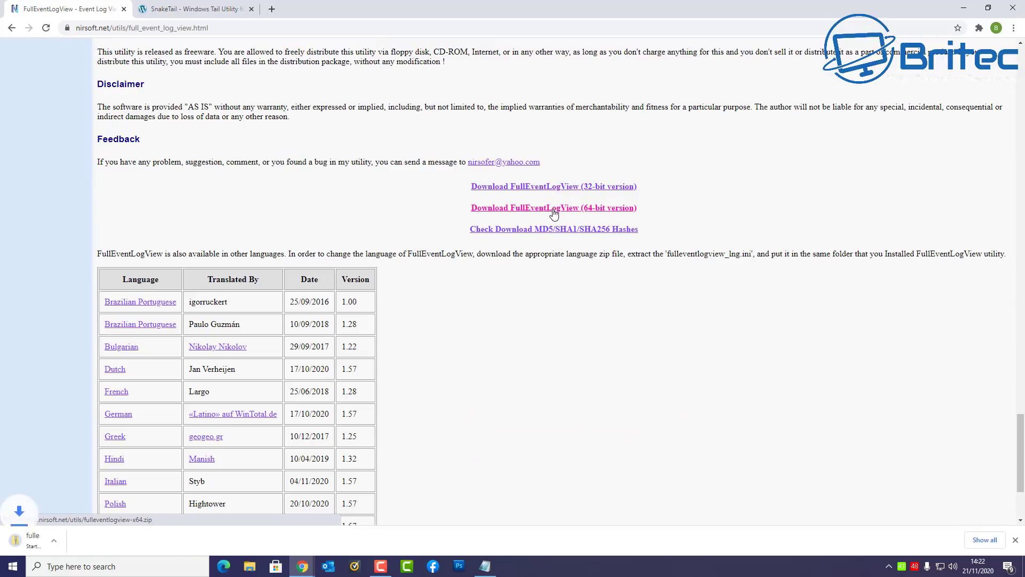
click(33, 544)
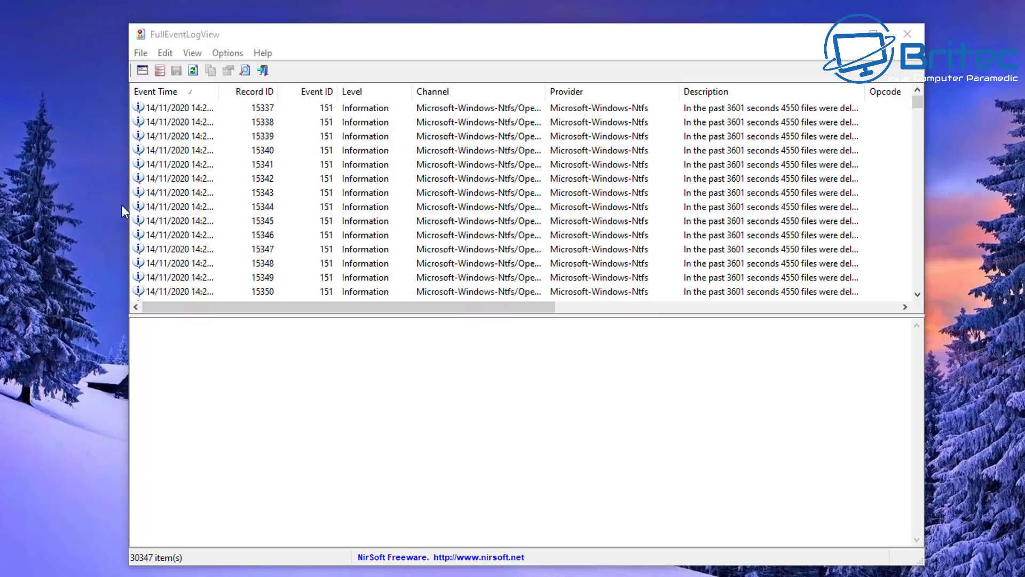
Step: Browse the File, View and Options menus and view Advanced Options without changing anything
click(141, 54)
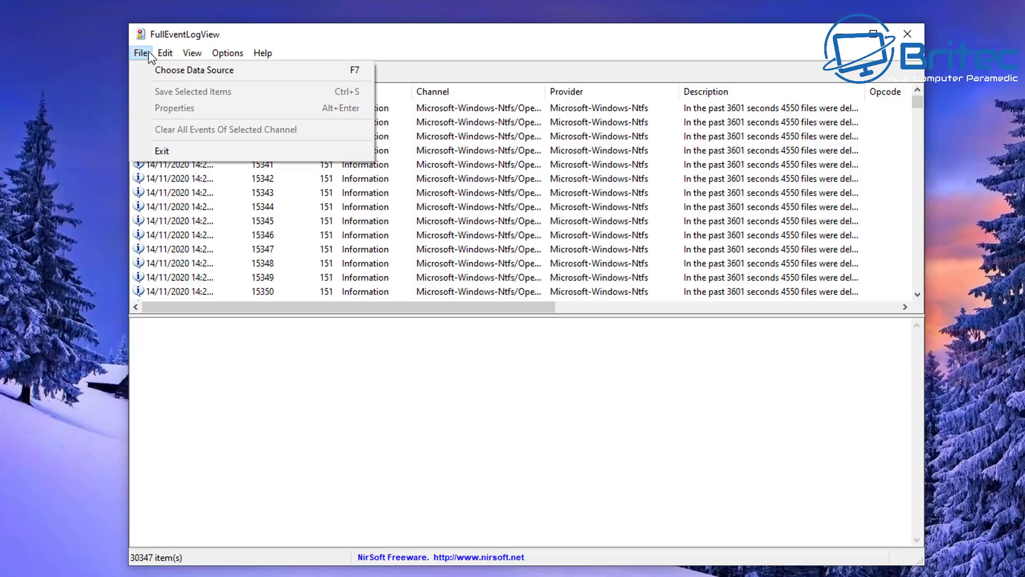
mouse_move(184, 55)
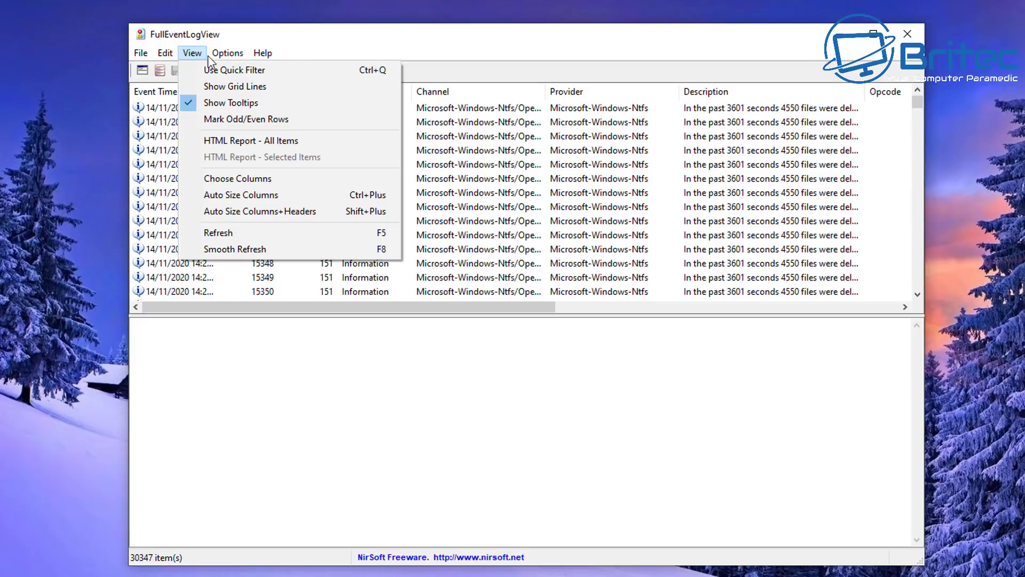
mouse_move(216, 55)
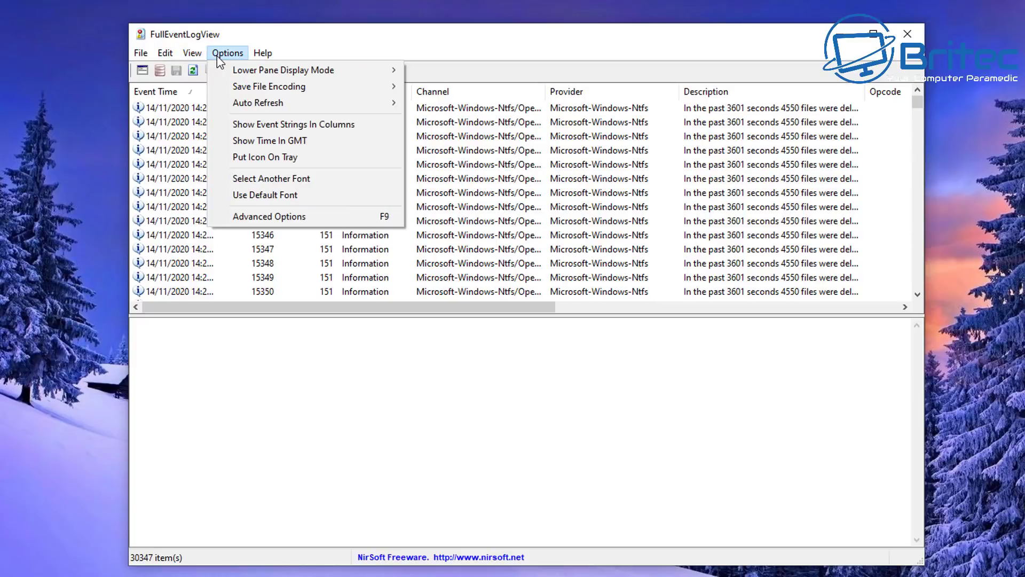
mouse_move(347, 77)
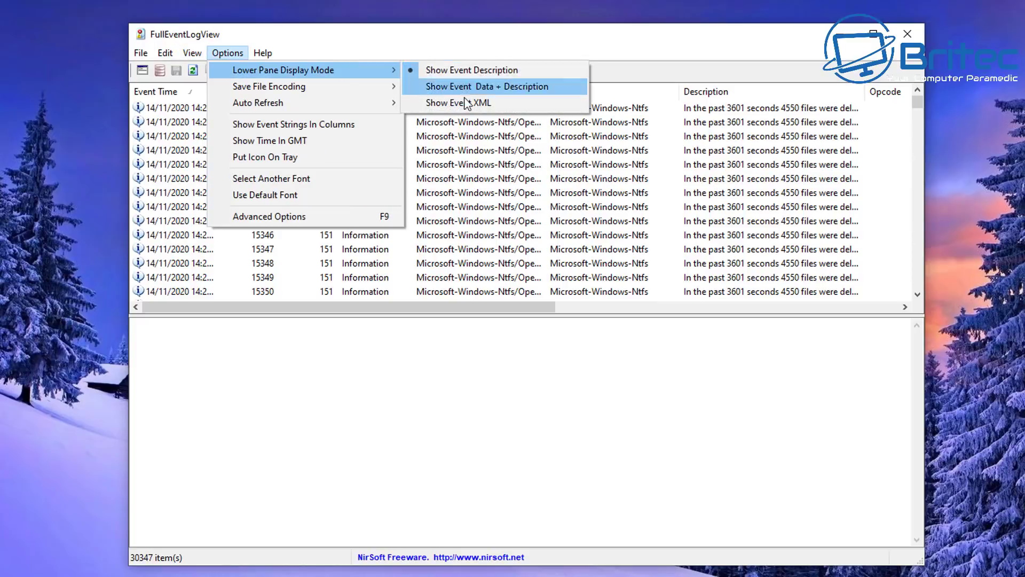
click(323, 219)
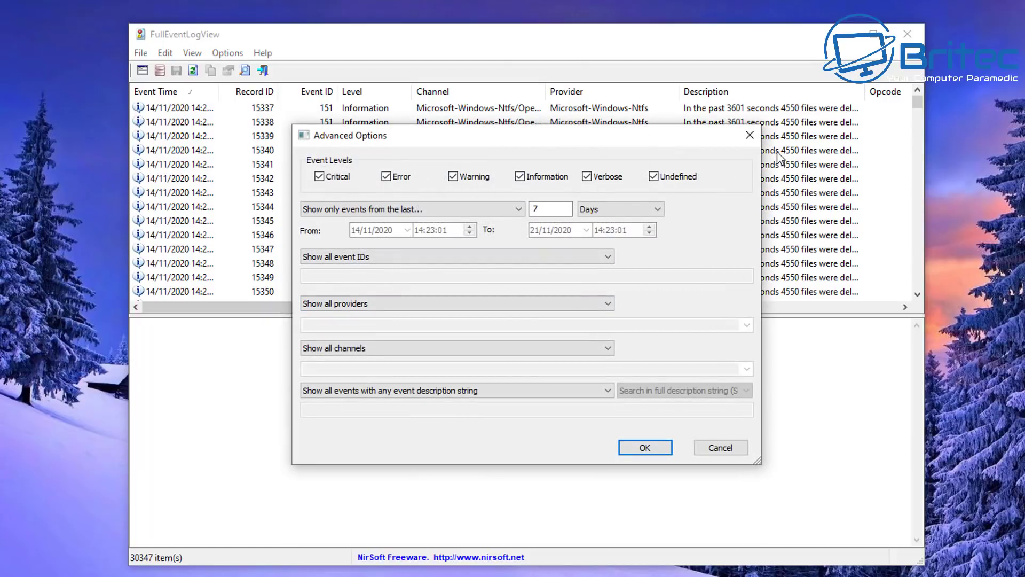
click(749, 135)
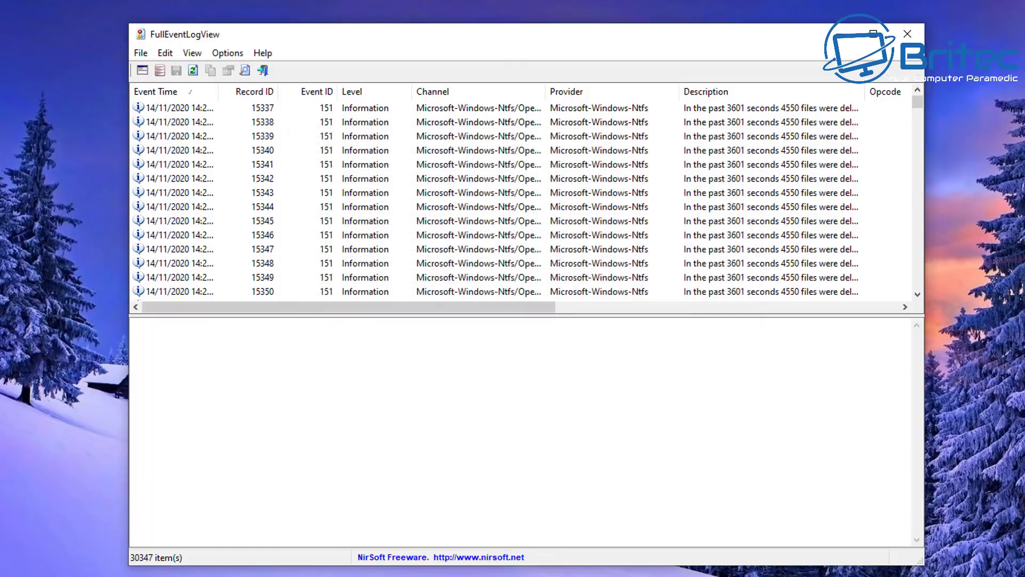
Step: Show Ntfs event 15338's details, then sort events by Event Time, newest first
click(172, 127)
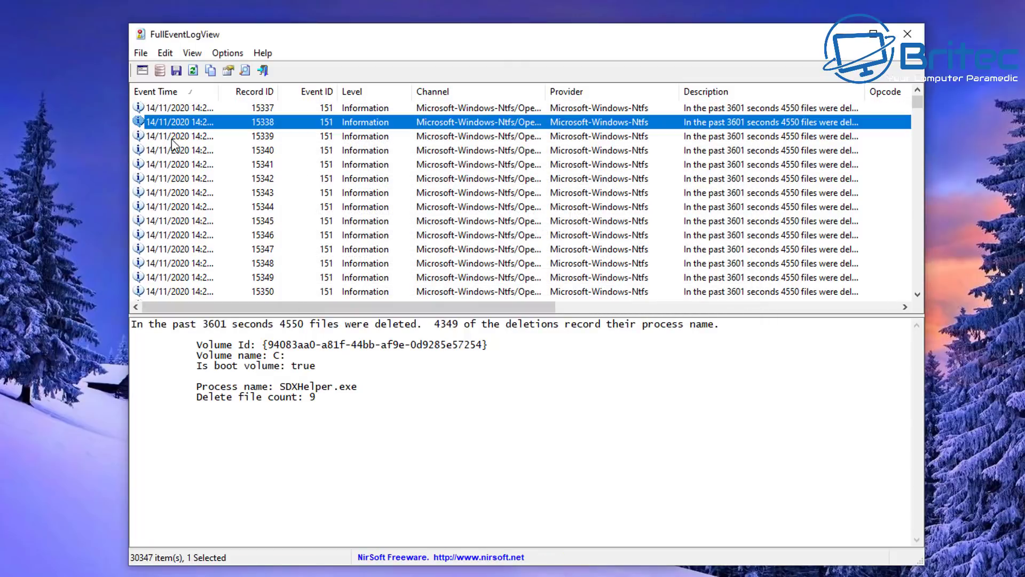
drag(918, 106, 922, 137)
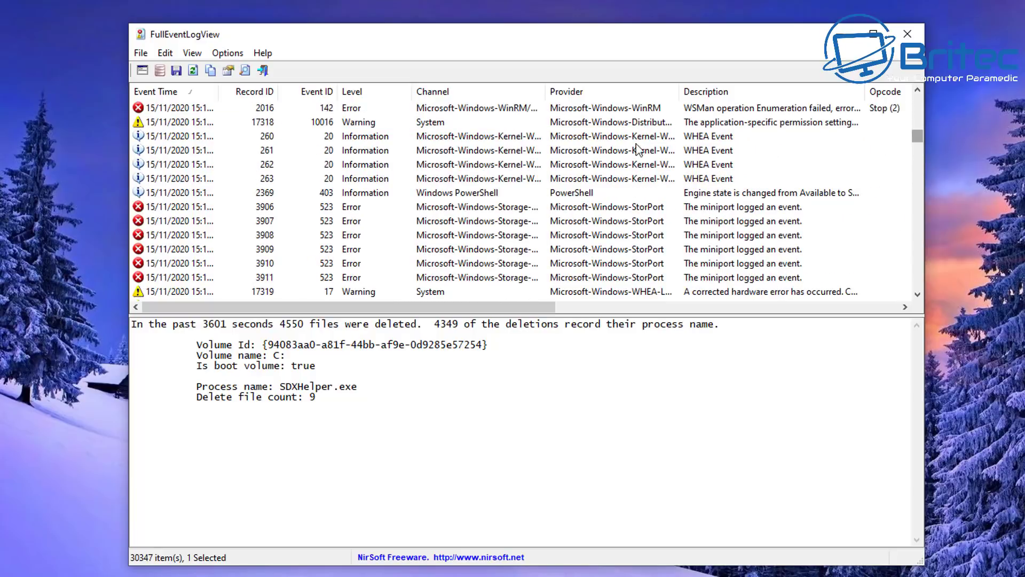
click(155, 95)
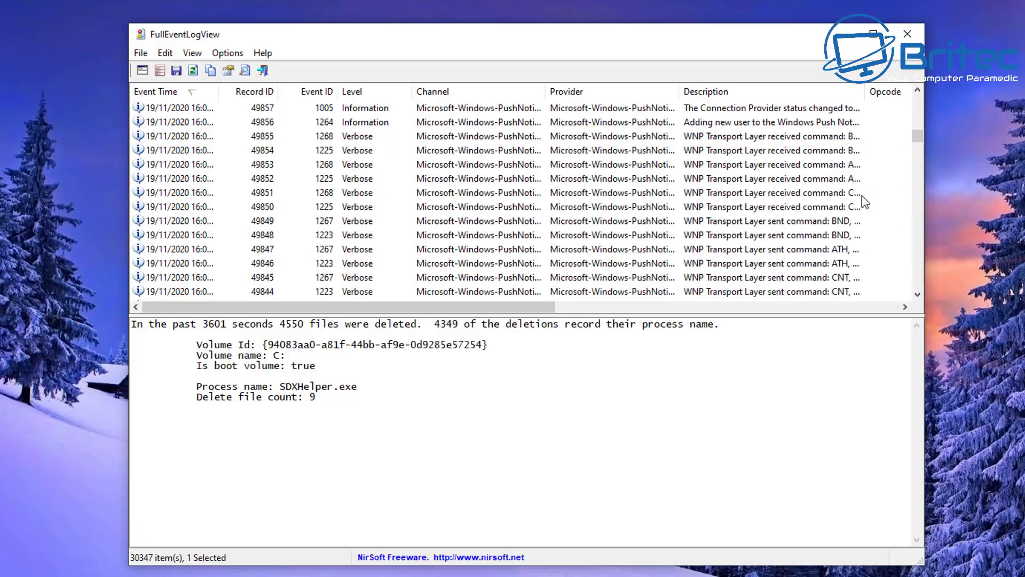
mouse_move(917, 128)
mouse_down()
mouse_move(917, 116)
mouse_move(919, 130)
mouse_up()
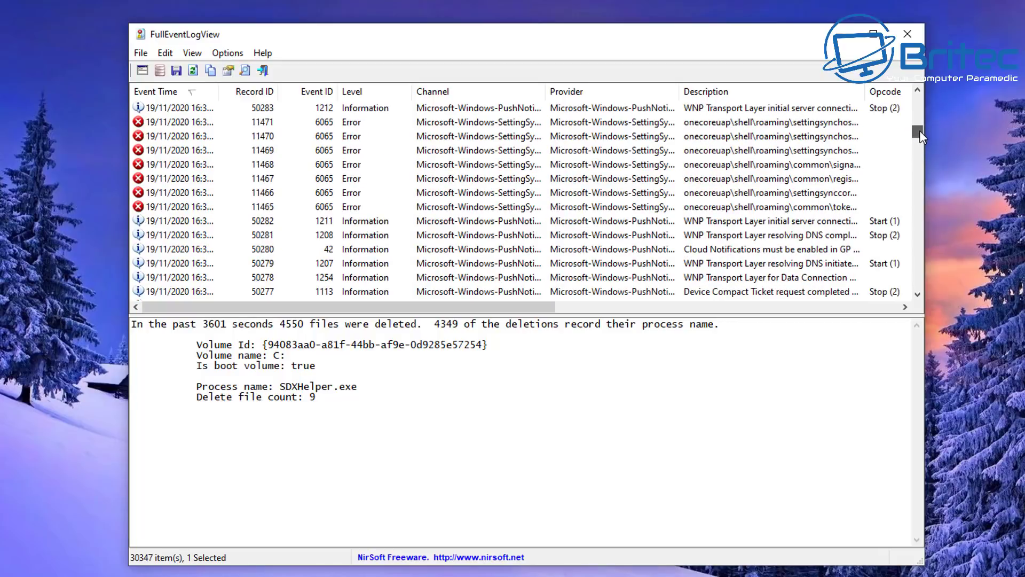
Step: Inspect SettingSyncHost error 11470's details, ending 'Operation aborted', without using its context actions
click(166, 135)
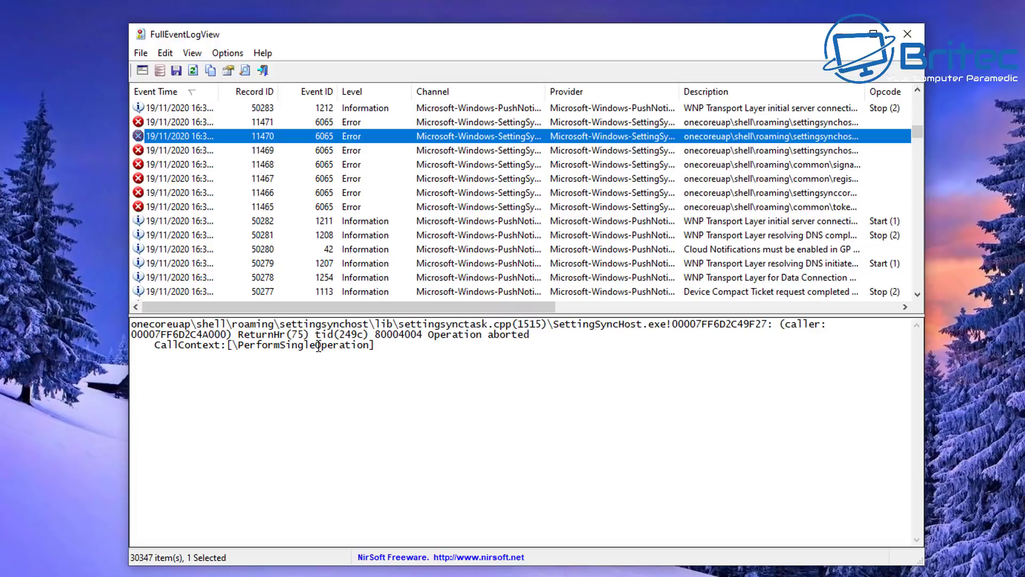
right_click(200, 134)
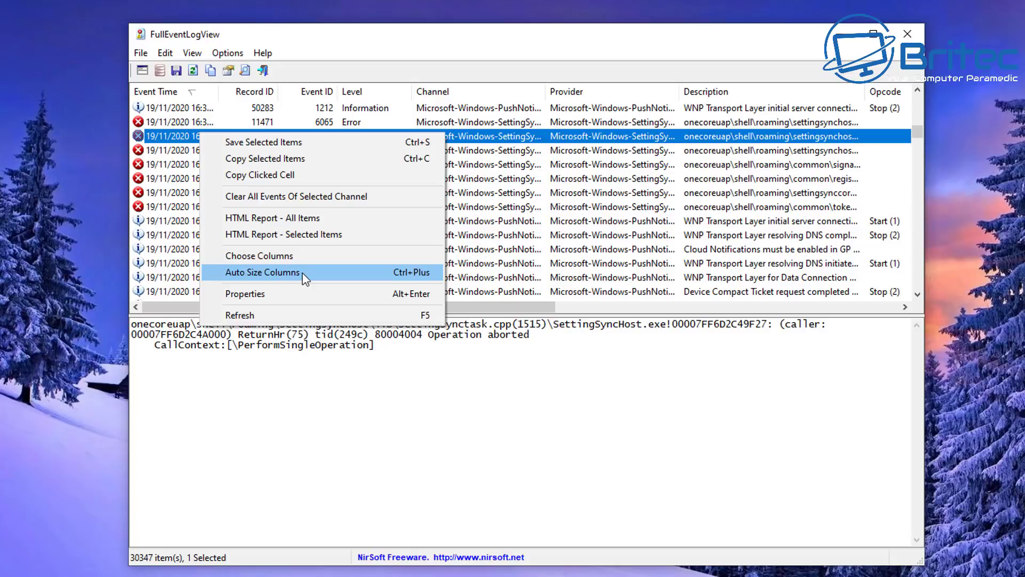
click(283, 419)
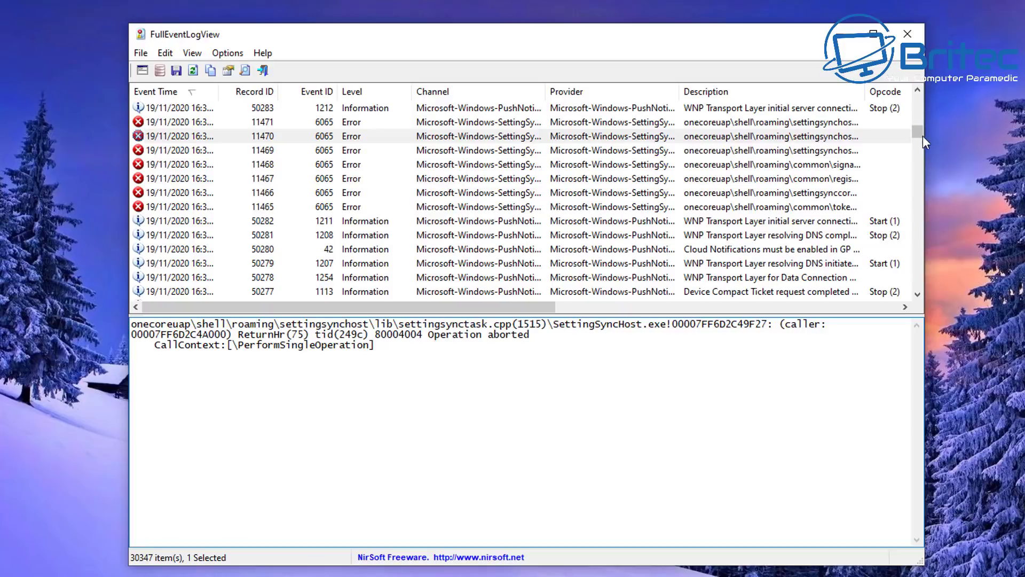
drag(920, 131, 919, 164)
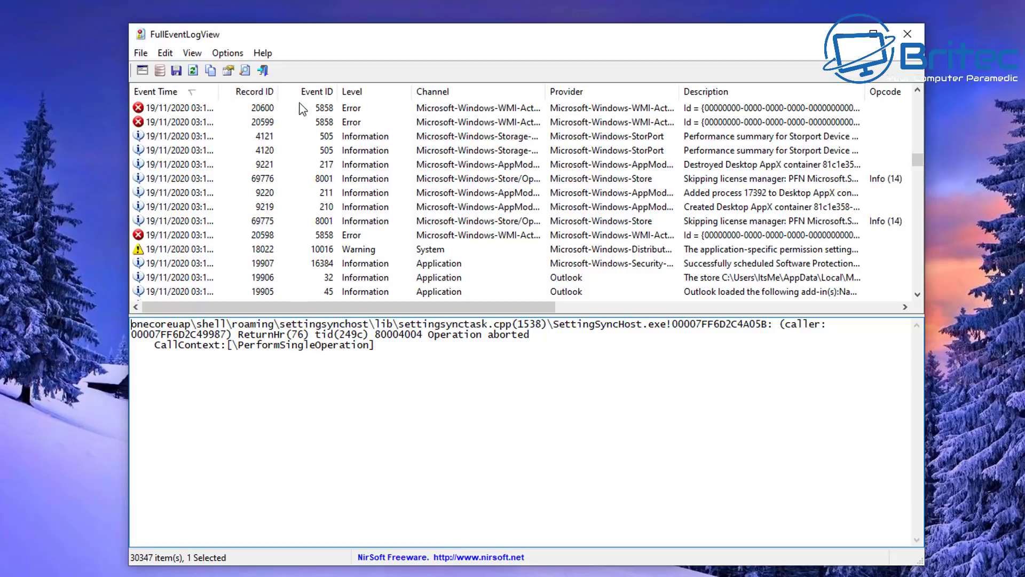
drag(918, 166, 917, 194)
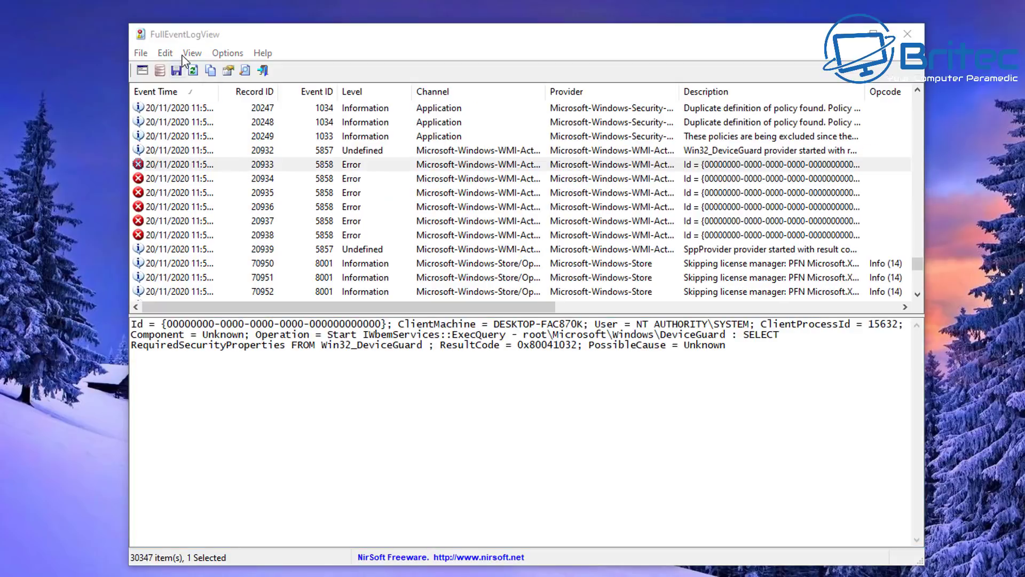
click(182, 55)
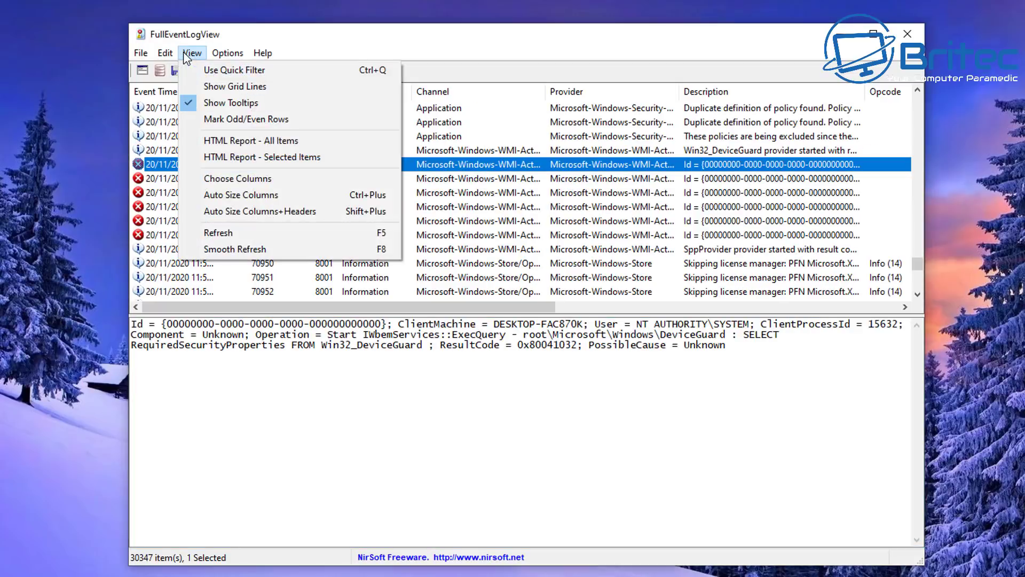
mouse_move(171, 53)
click(183, 71)
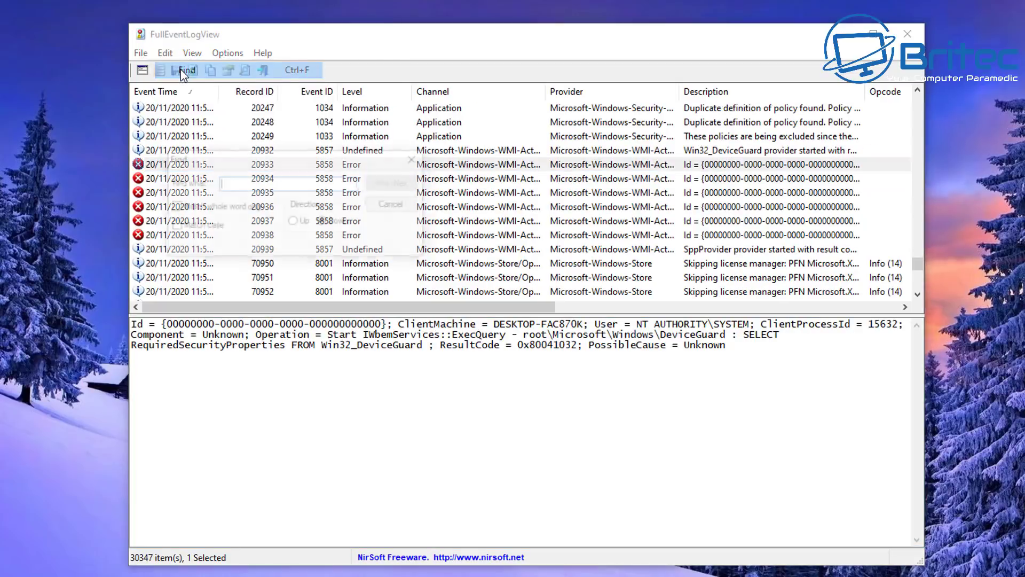
drag(257, 167, 442, 248)
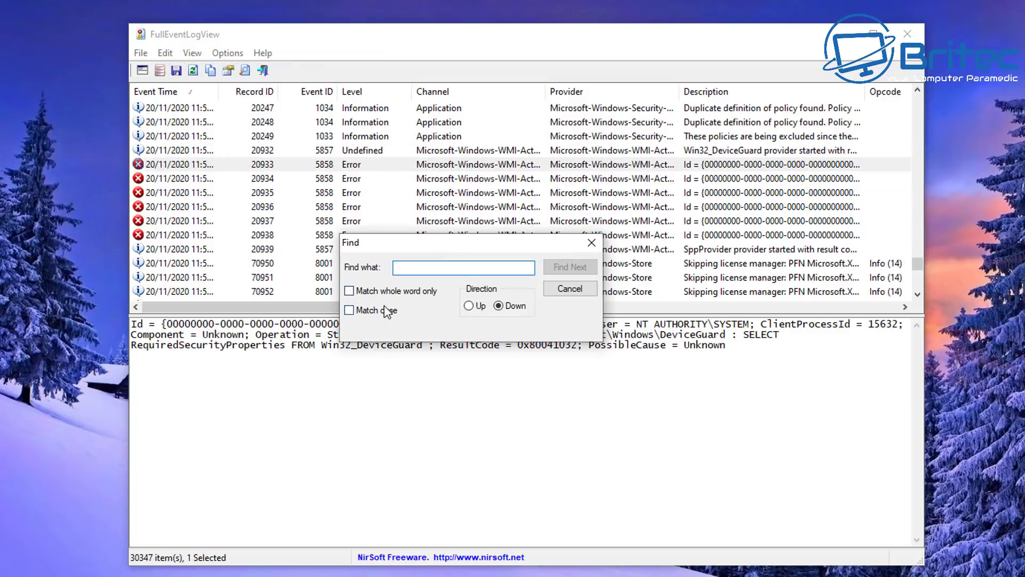
click(591, 243)
click(192, 53)
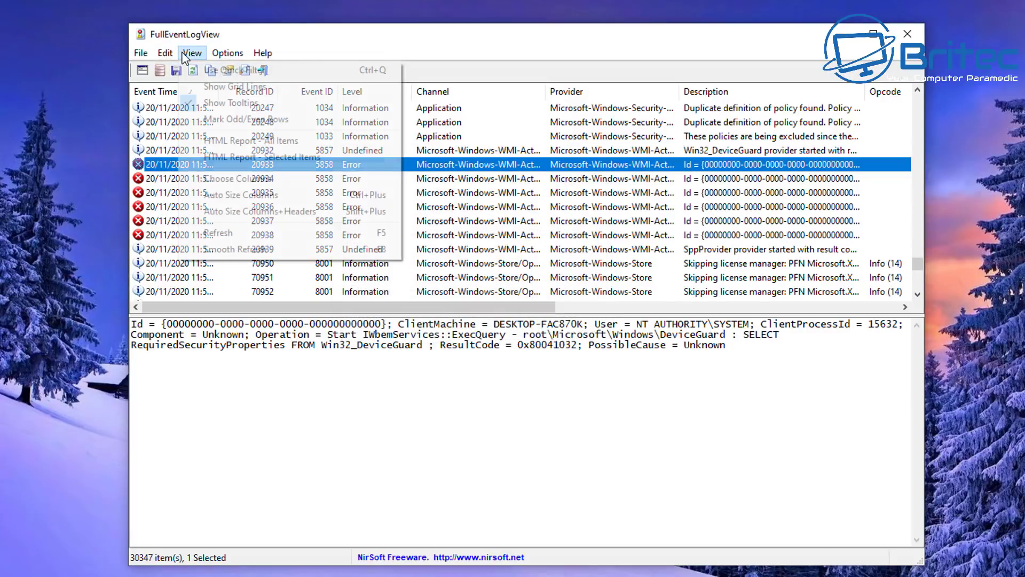
click(216, 71)
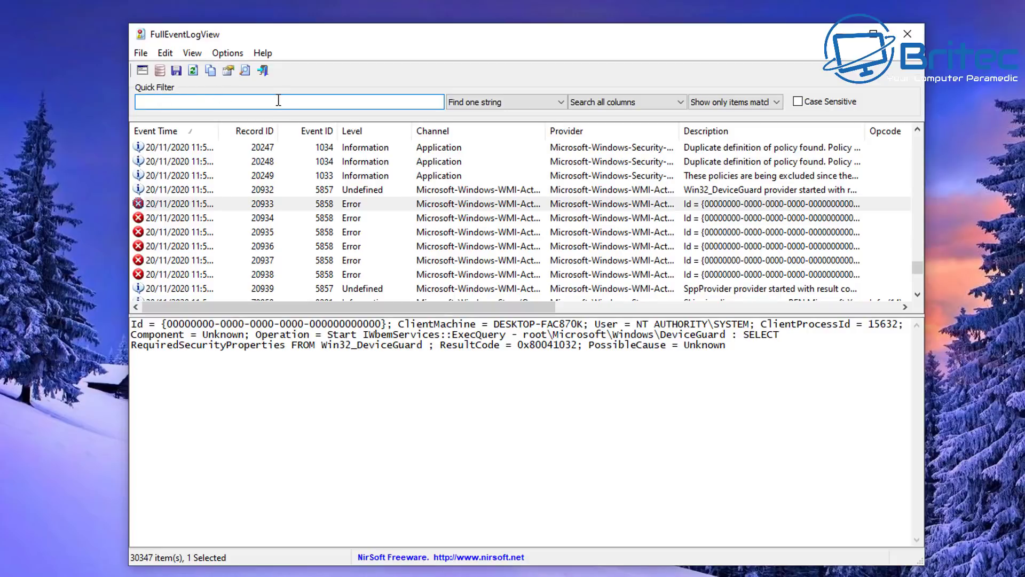
text(dns)
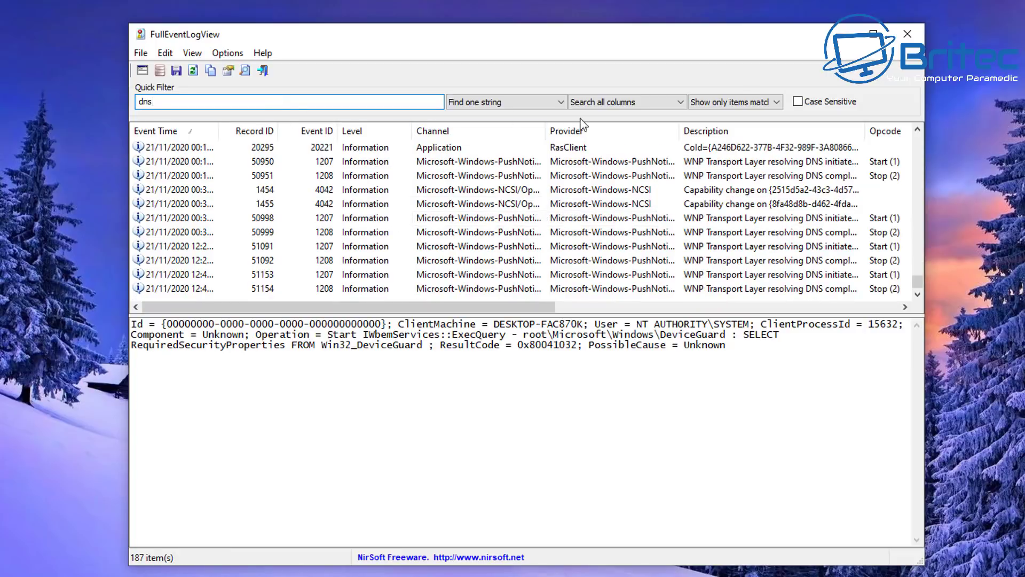
drag(916, 281, 912, 143)
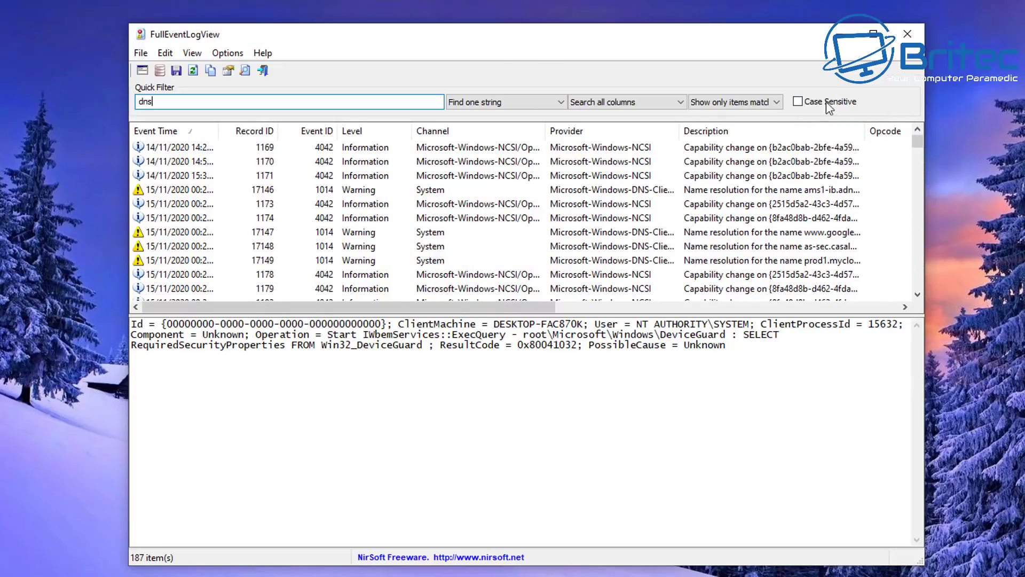
click(488, 102)
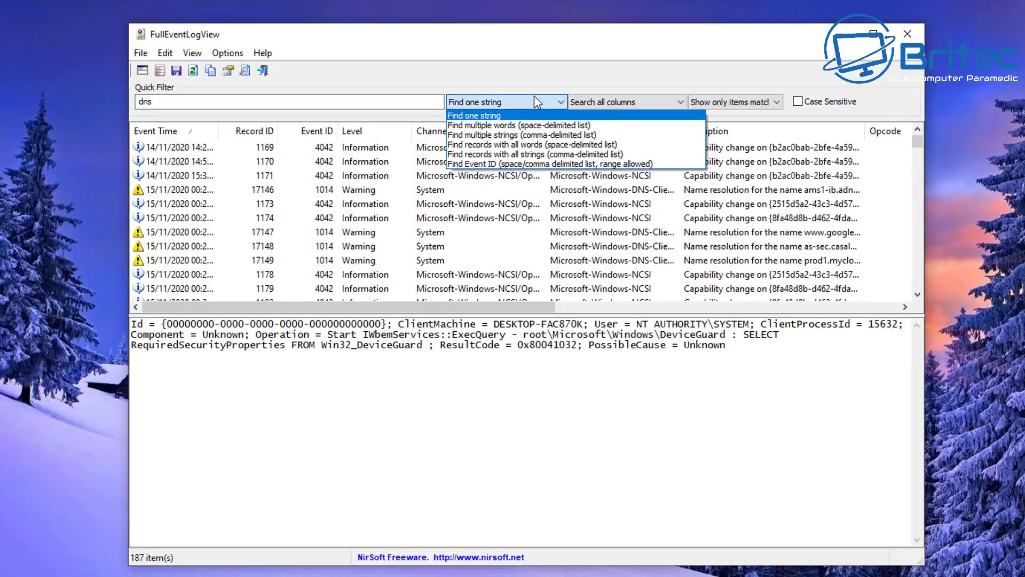
click(555, 101)
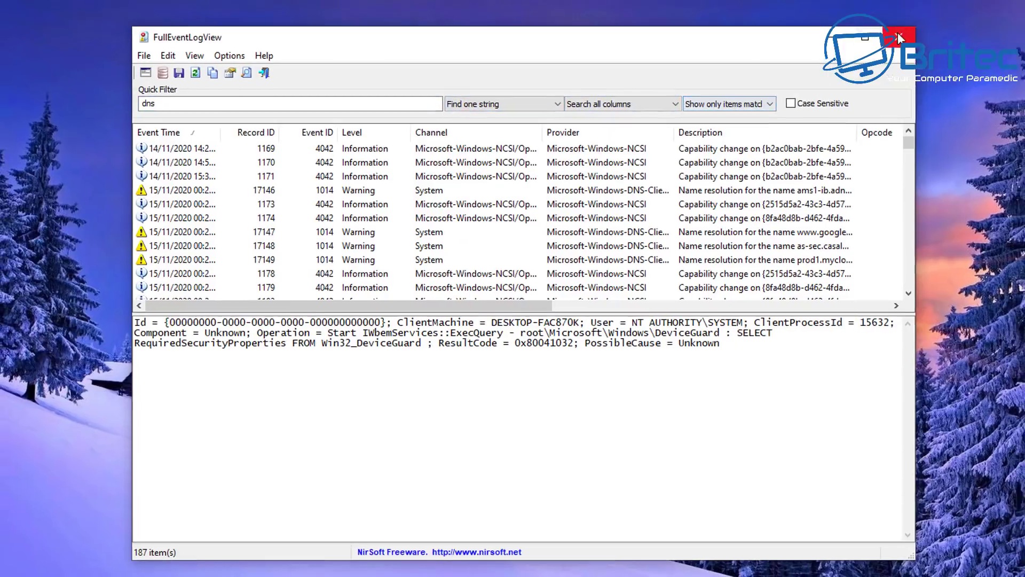
Step: Close FullEventLogView and open 'View reliability history' via a Windows search for 'reli'
click(791, 73)
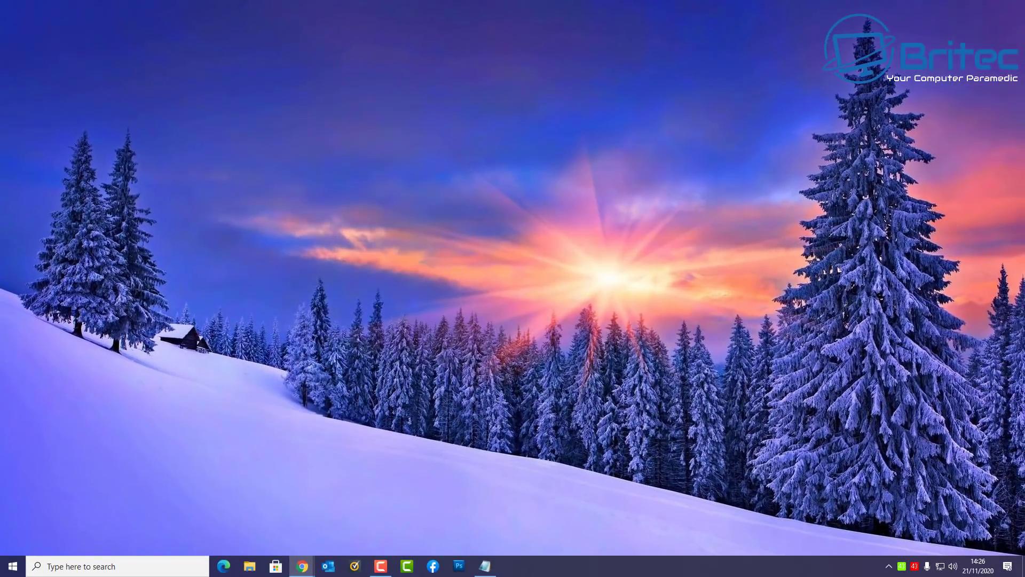
click(75, 567)
text(r)
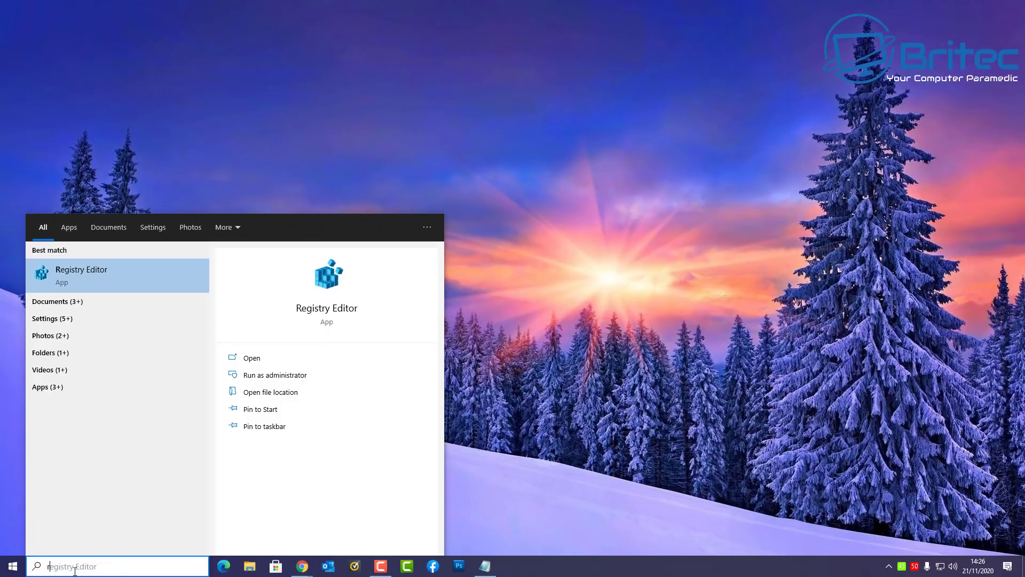
text(eli)
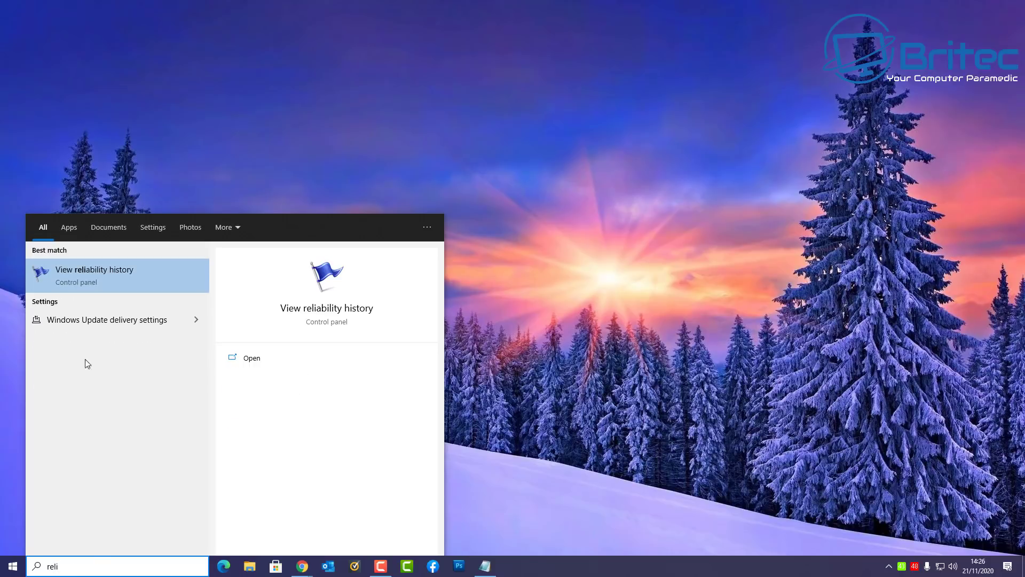
click(104, 276)
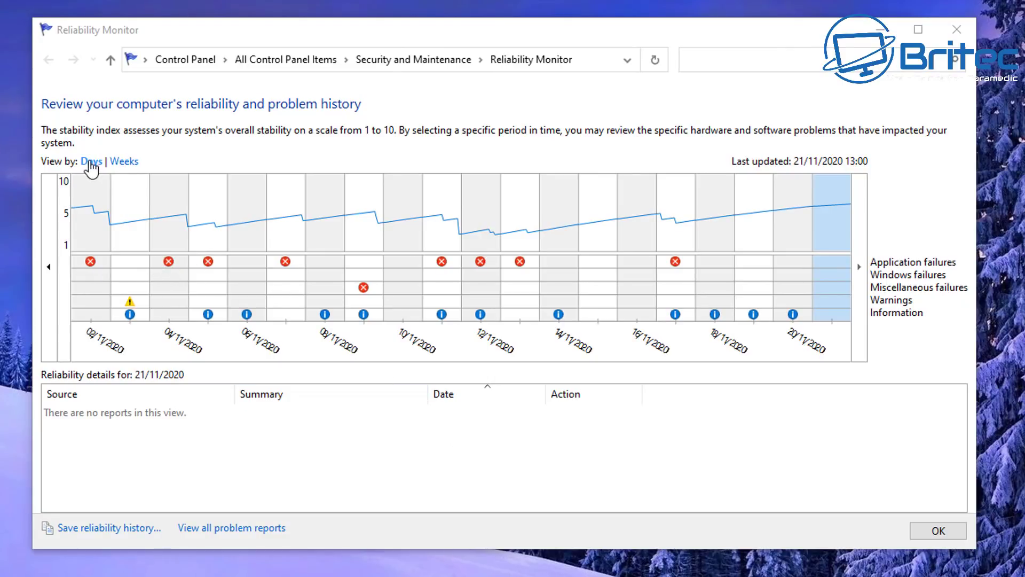
Step: Switch the stability chart to weeks and maximize Reliability Monitor
click(110, 161)
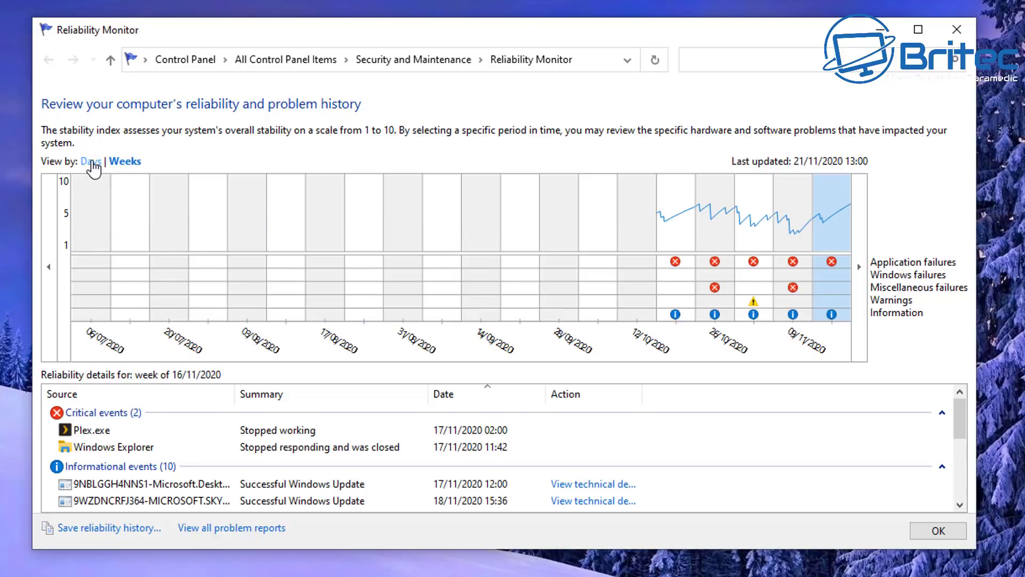
scroll(667, 454, down, 1)
scroll(718, 482, up, 1)
click(918, 29)
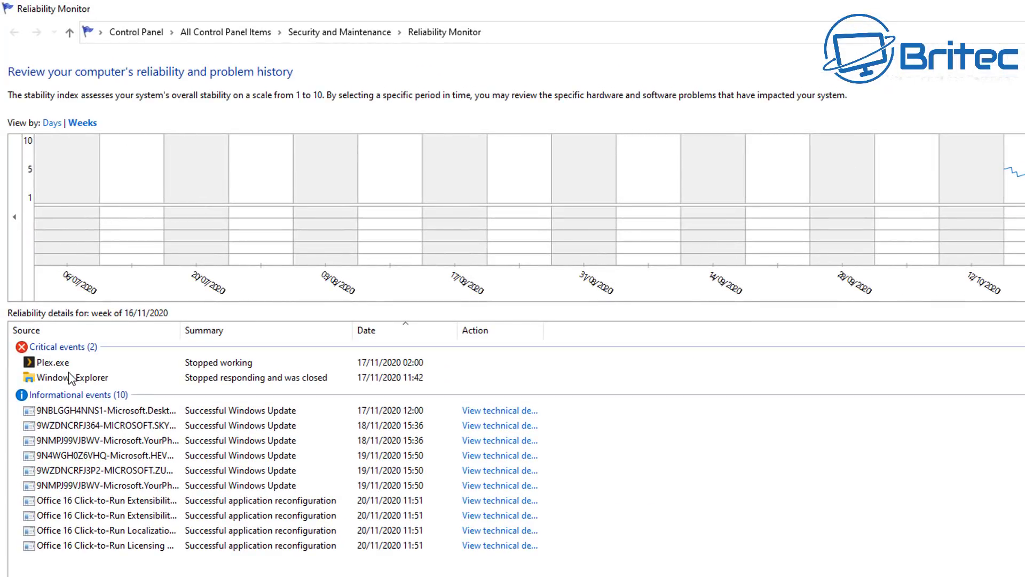
Step: Inspect the Plex.exe crash's technical details, highlighting BEX64, then return to the chart
click(52, 364)
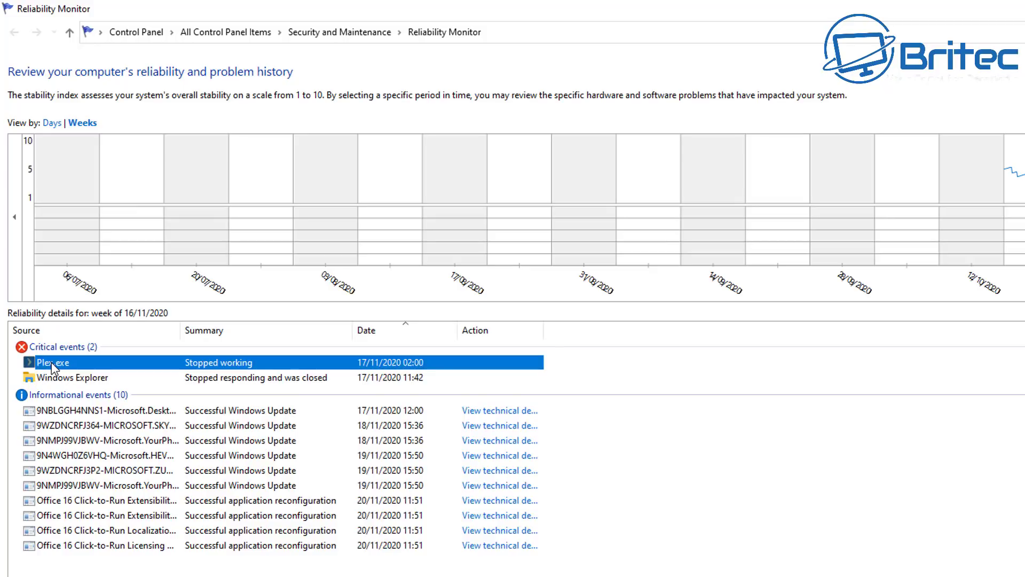
right_click(52, 364)
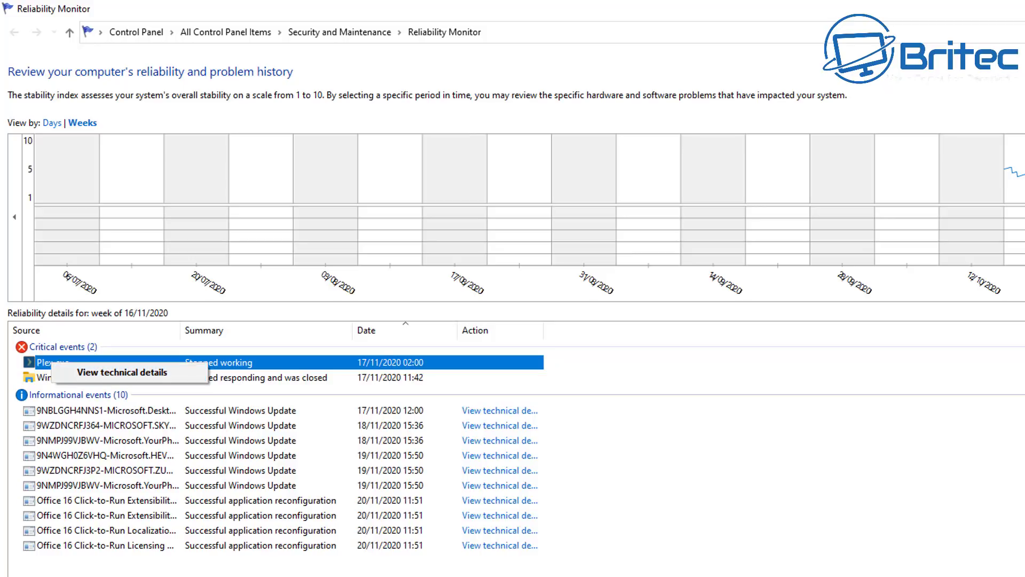
click(136, 368)
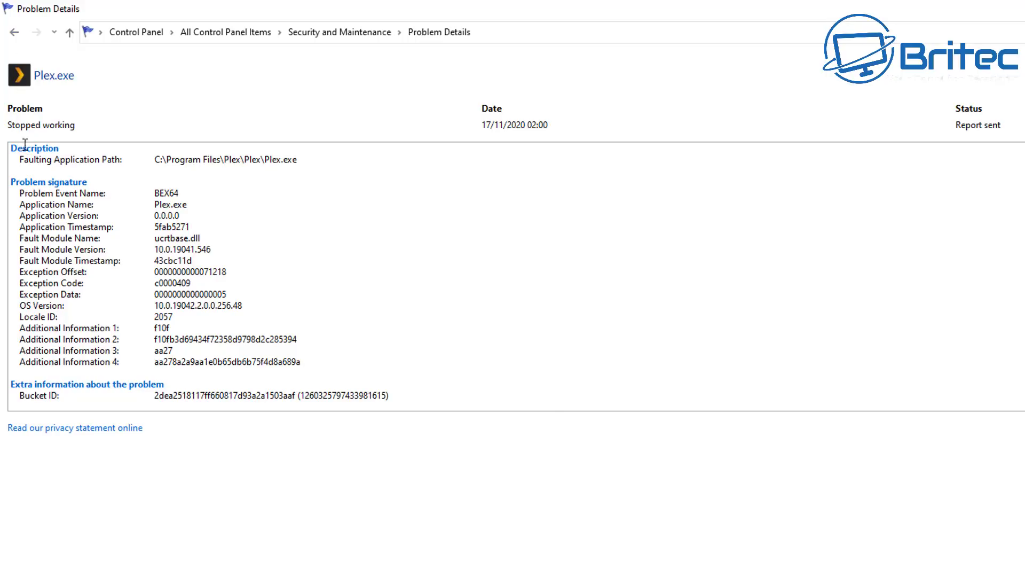
drag(181, 193, 13, 194)
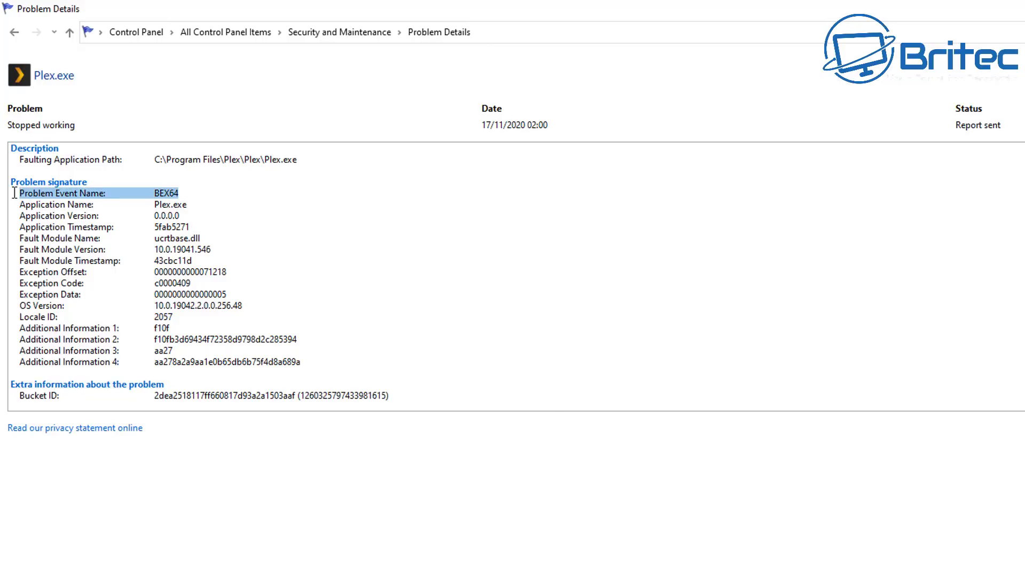
click(213, 205)
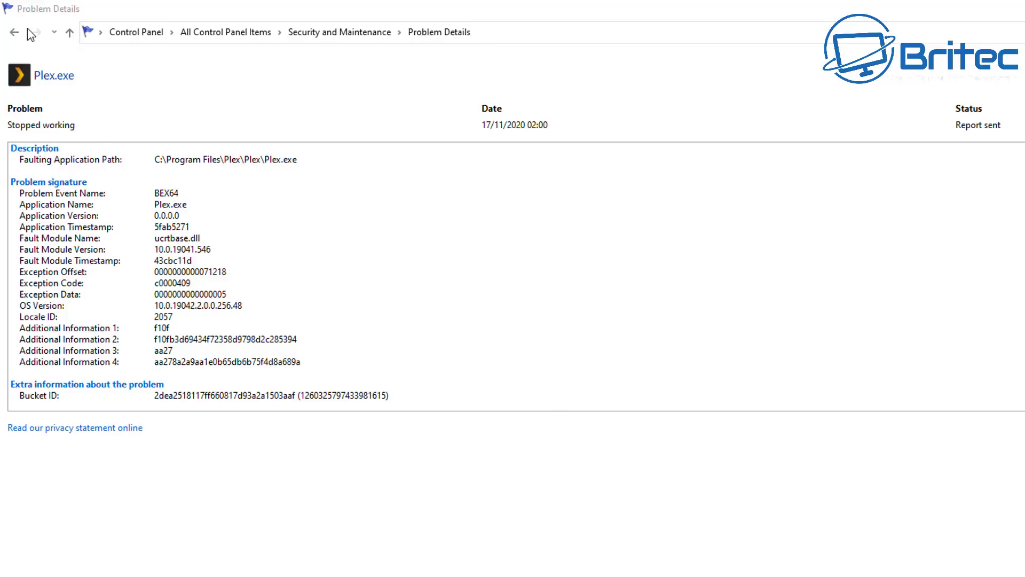
click(15, 32)
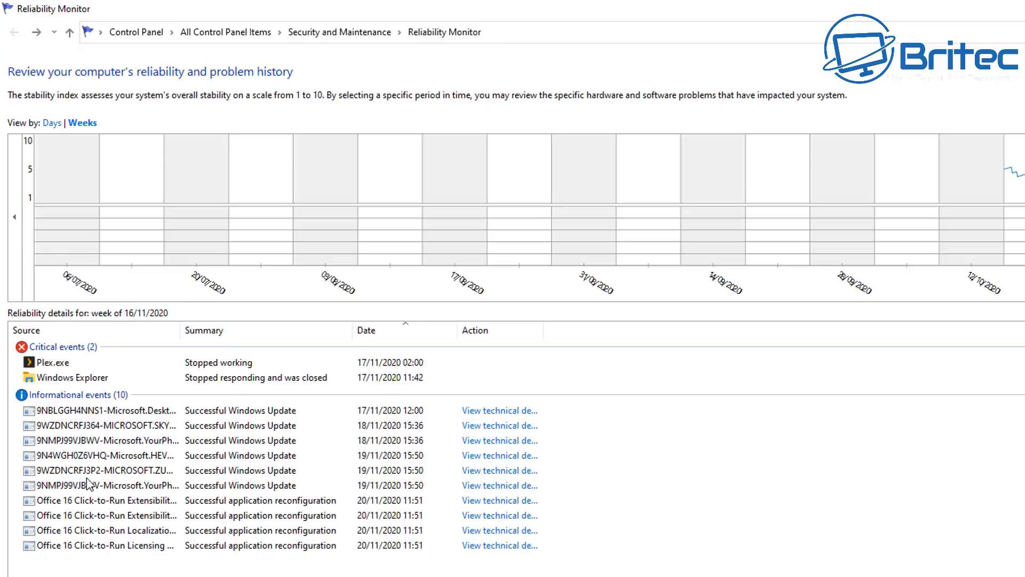
Step: In the daily chart, open technical details of the 04/11/2020 NortonSecurity.exe crash
click(53, 124)
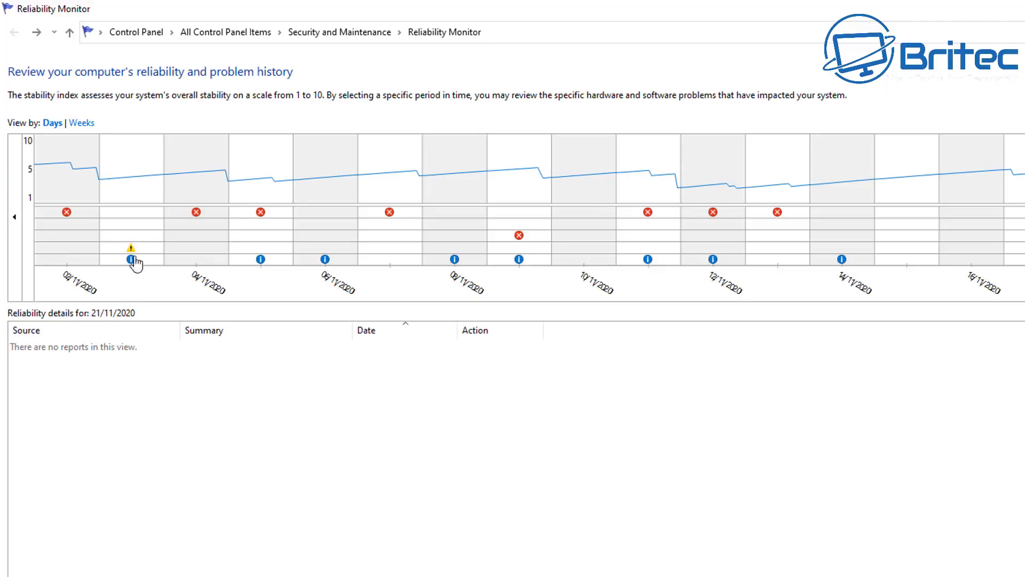
click(198, 216)
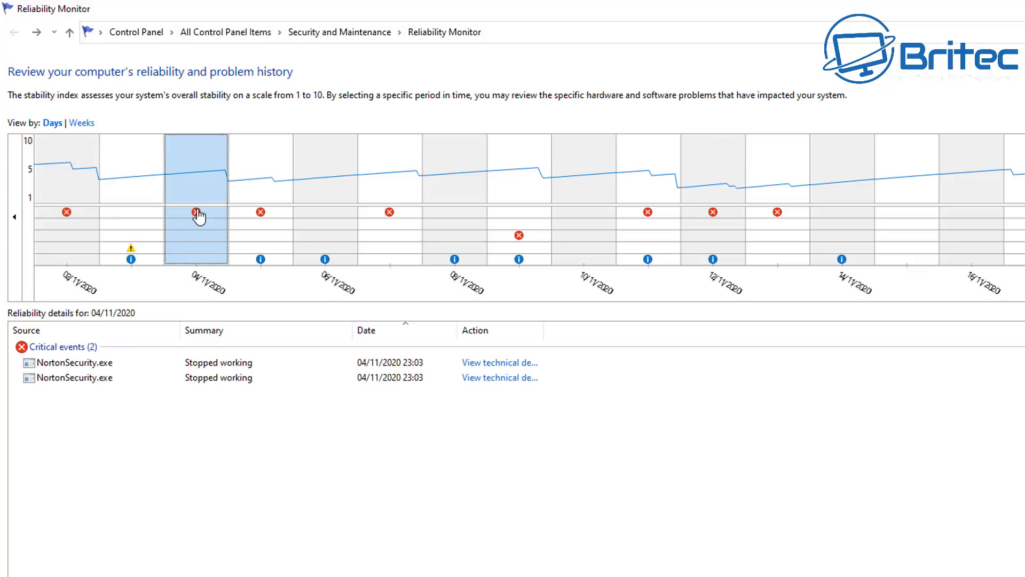
click(496, 368)
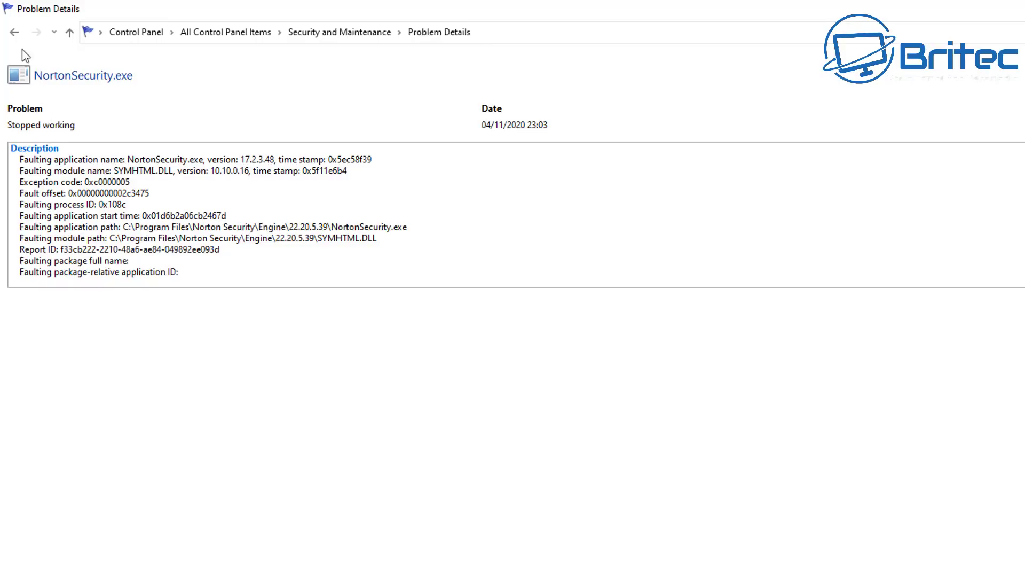
Step: Return to the chart and open the 05/11/2020 OBS Studio crash details
click(14, 32)
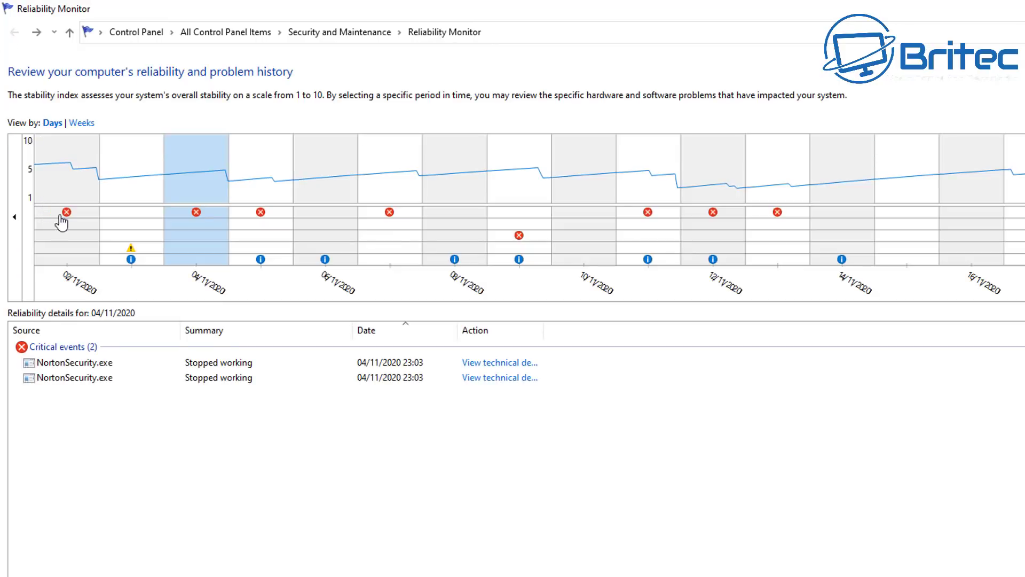
click(260, 215)
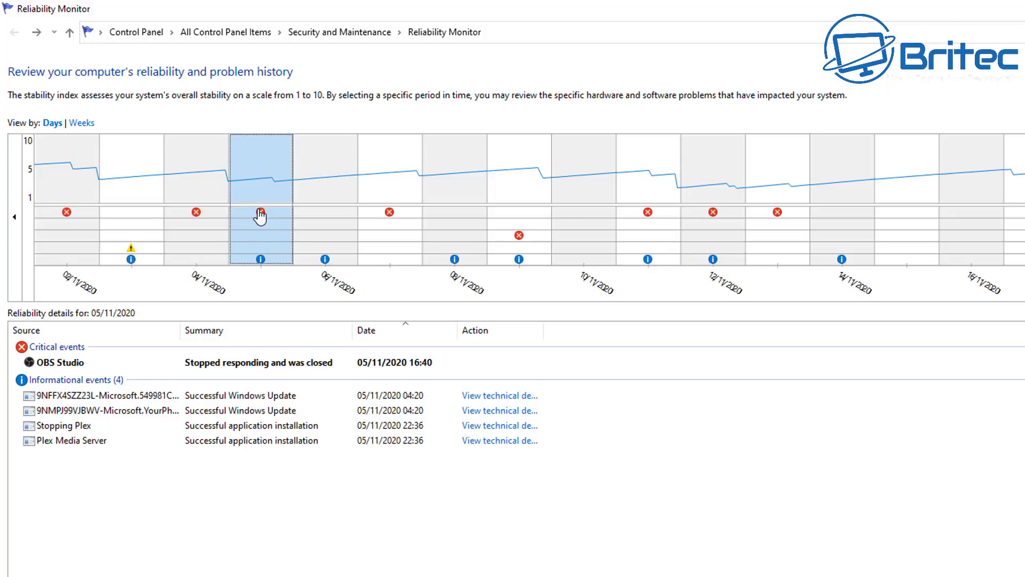
double_click(56, 363)
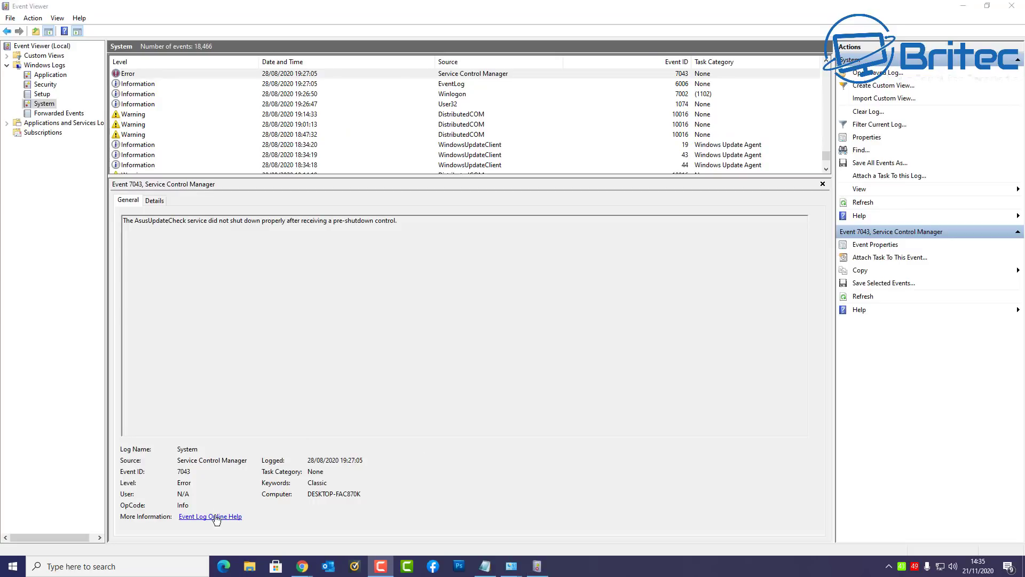
Step: Select Event ID 7043 and source Service Control Manager in the General tab for copying
drag(192, 472, 177, 472)
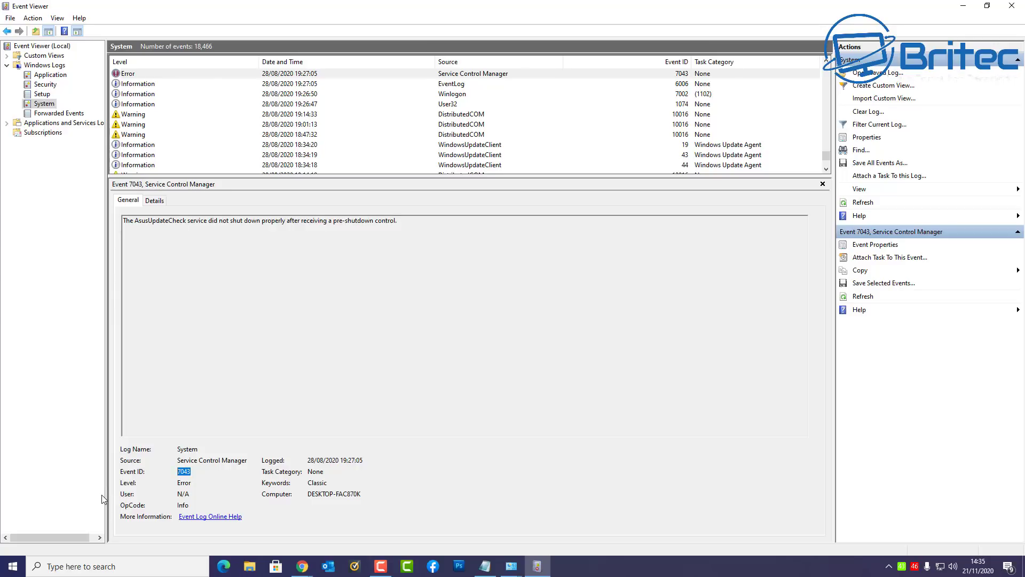
drag(247, 461, 177, 460)
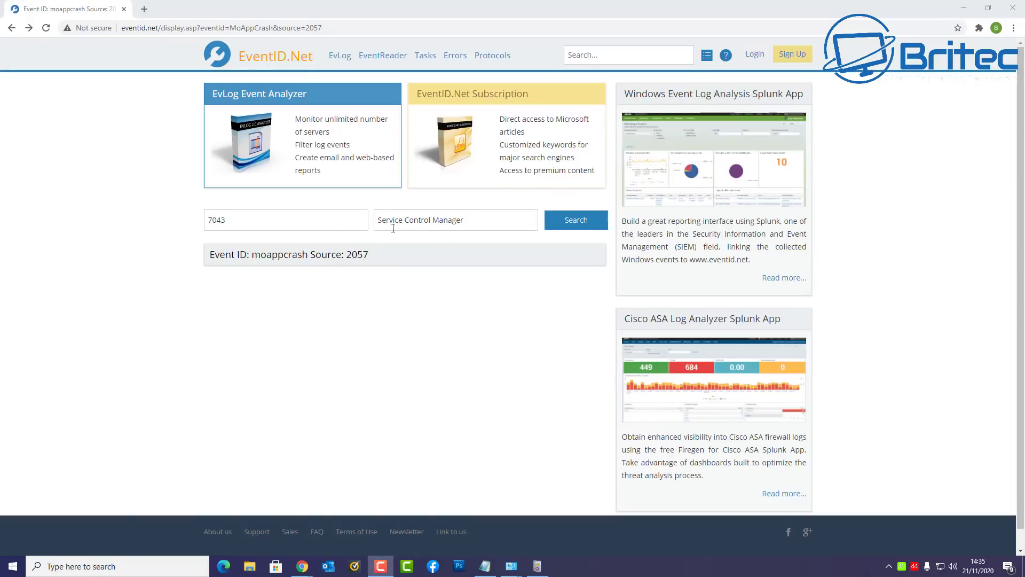
Step: Look up event 7043 from Service Control Manager on EventID.Net and read its full entry with comments
click(579, 228)
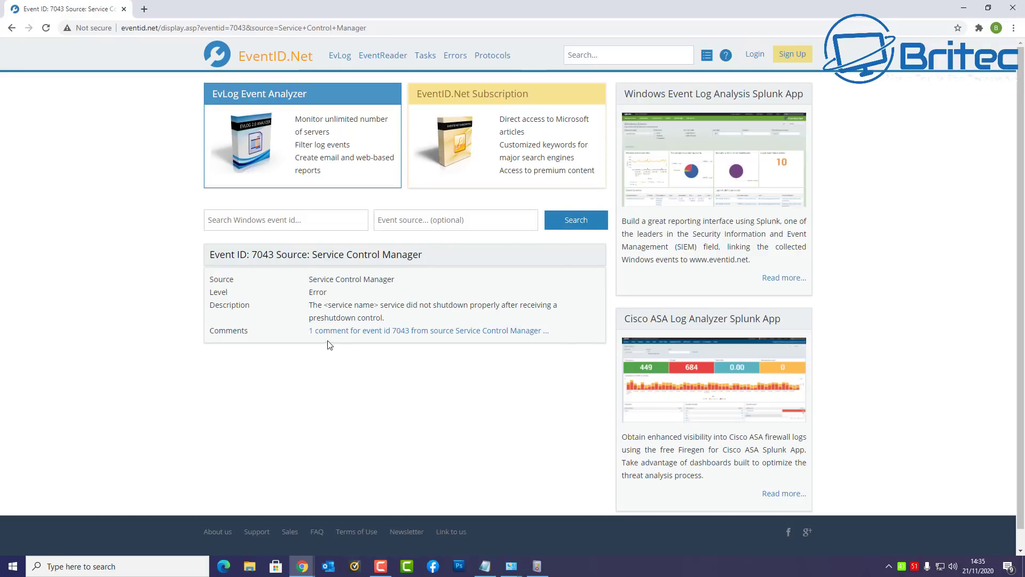
click(357, 331)
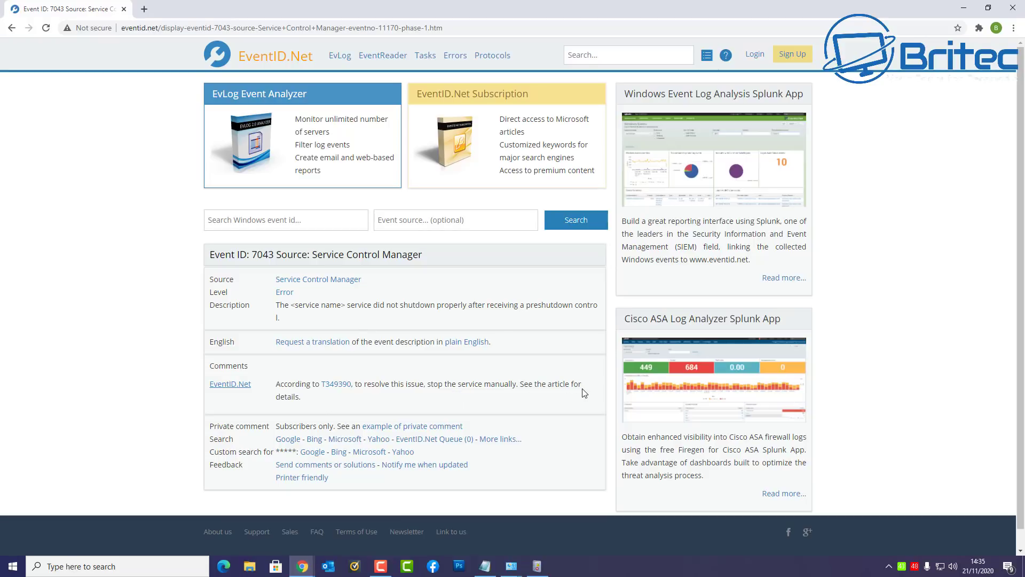
scroll(515, 407, down, 1)
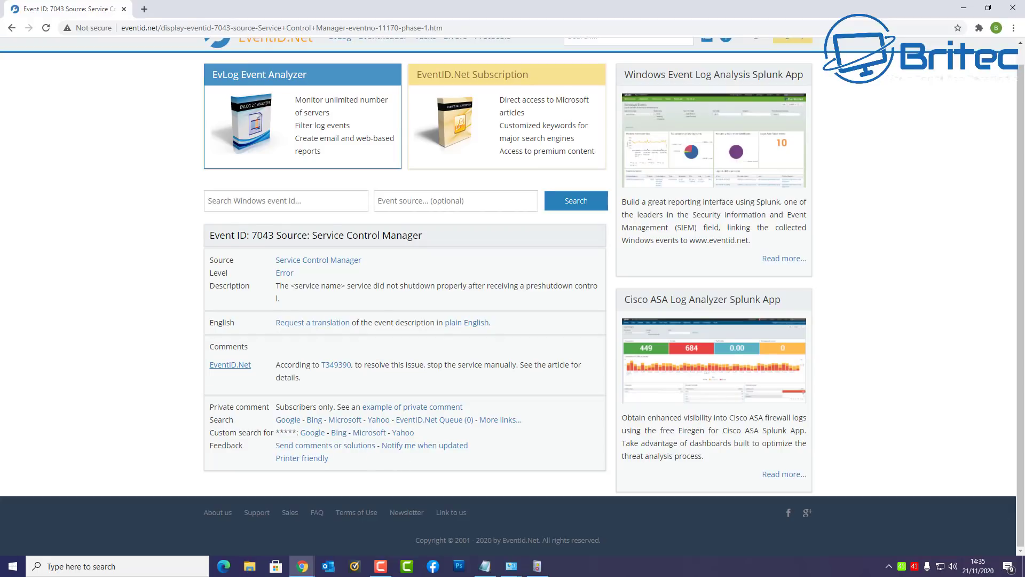
scroll(997, 160, up, 1)
Step: Minimize the browser and the COM Surrogate problem details window to reveal the desktop
click(963, 7)
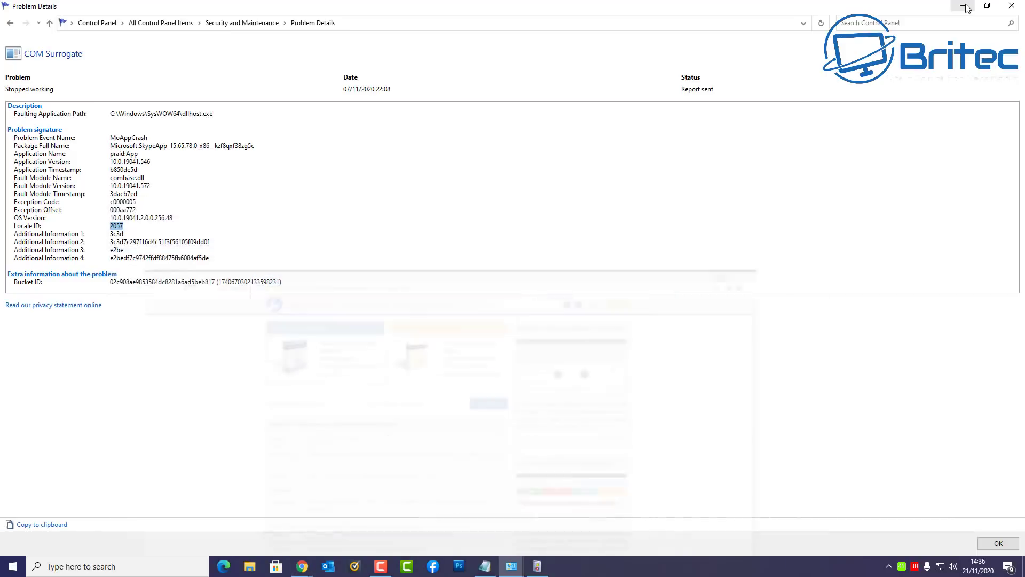
click(964, 6)
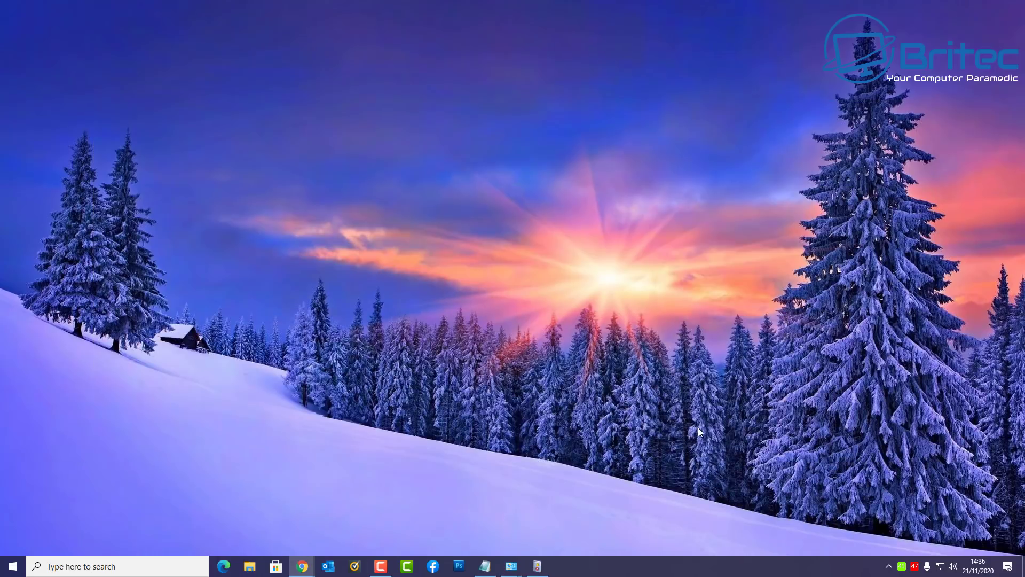